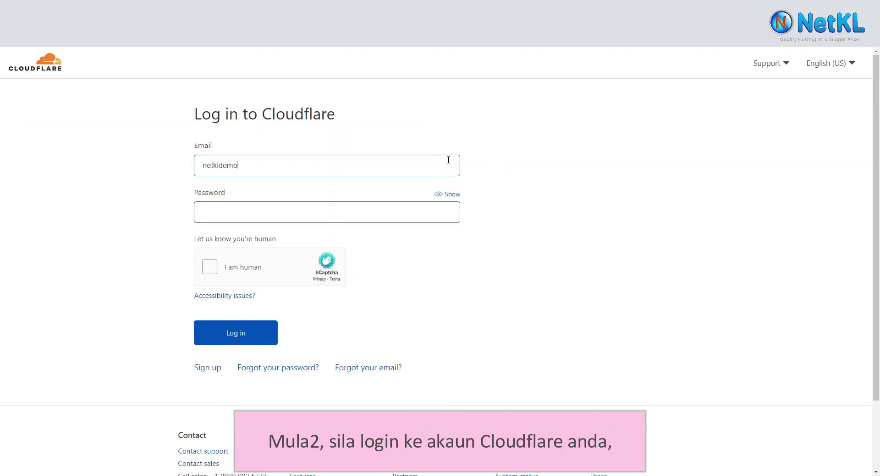
Sign in to Cloudflare with the account password after passing the boat-image hCaptcha
click(409, 217)
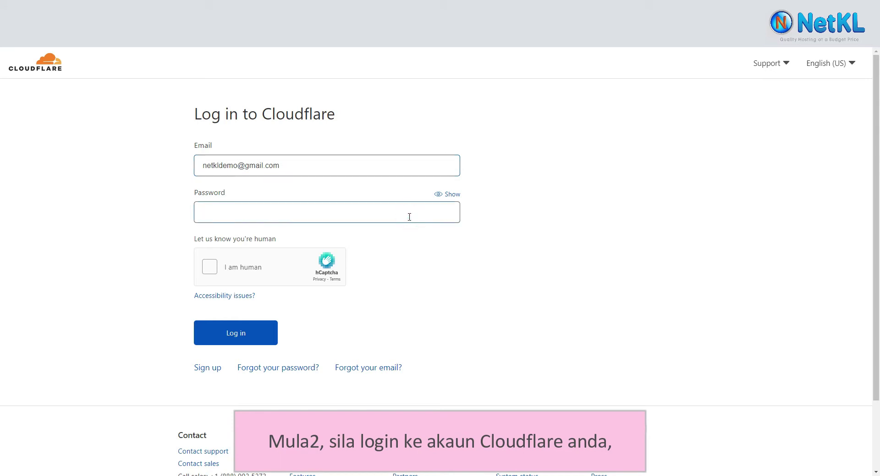
text(********)
click(237, 272)
click(272, 232)
click(324, 277)
click(259, 343)
click(323, 342)
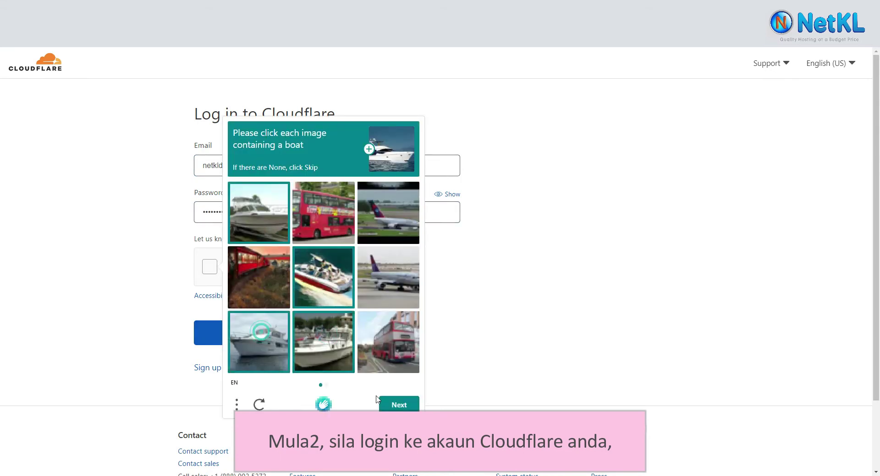
click(399, 405)
click(274, 333)
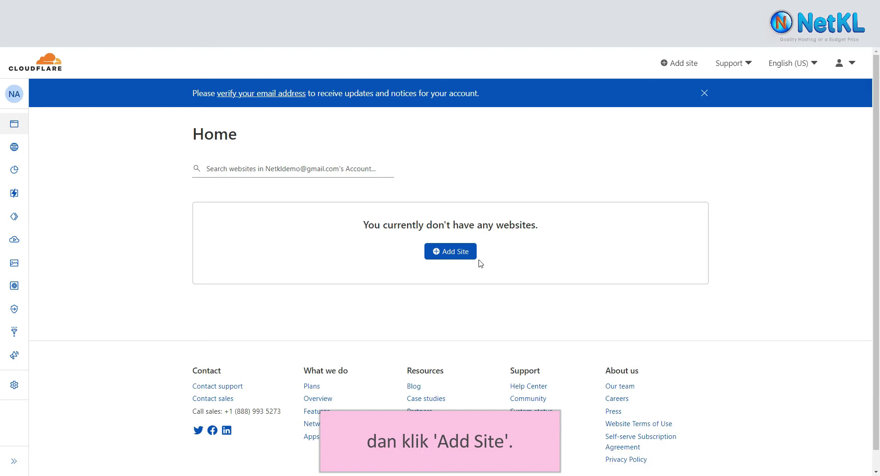
Add netkldemo.com as a new site
click(465, 258)
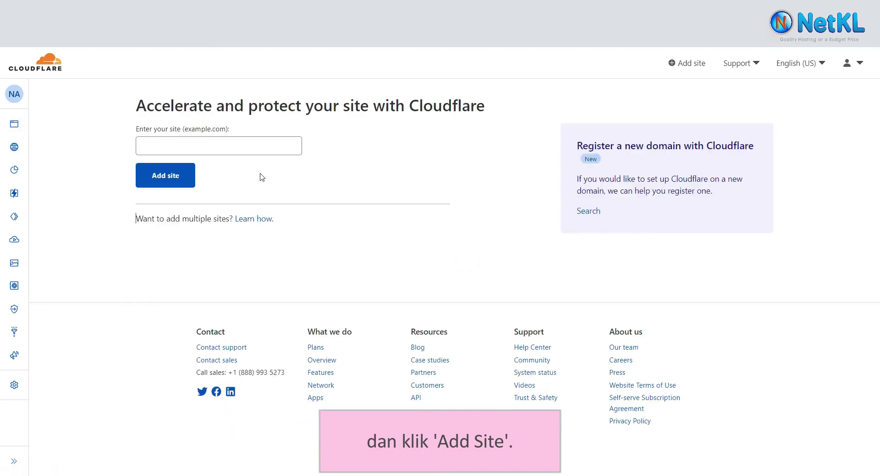
click(261, 151)
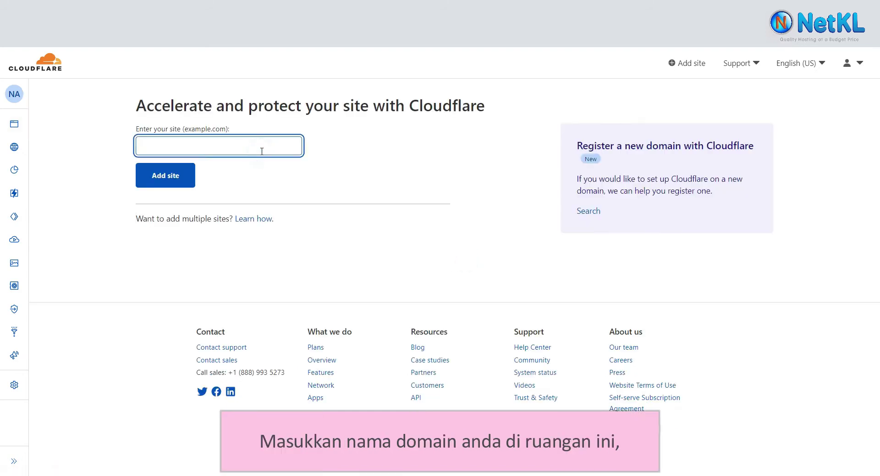
text(netkldemo.com)
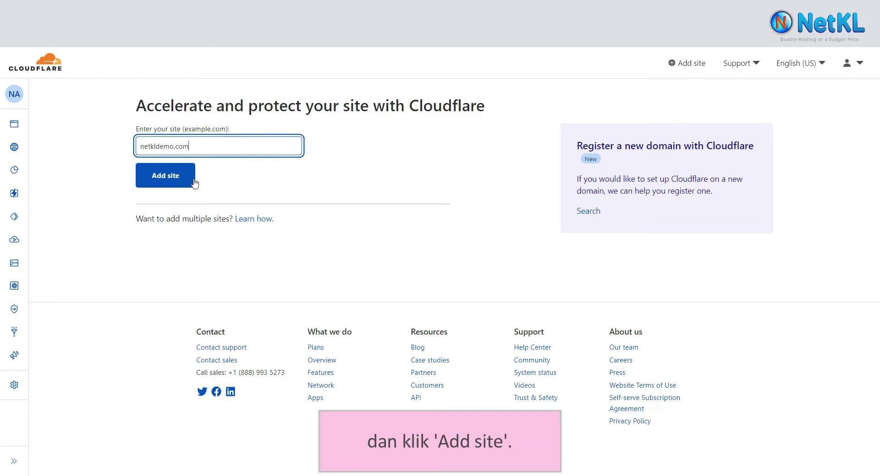
click(192, 183)
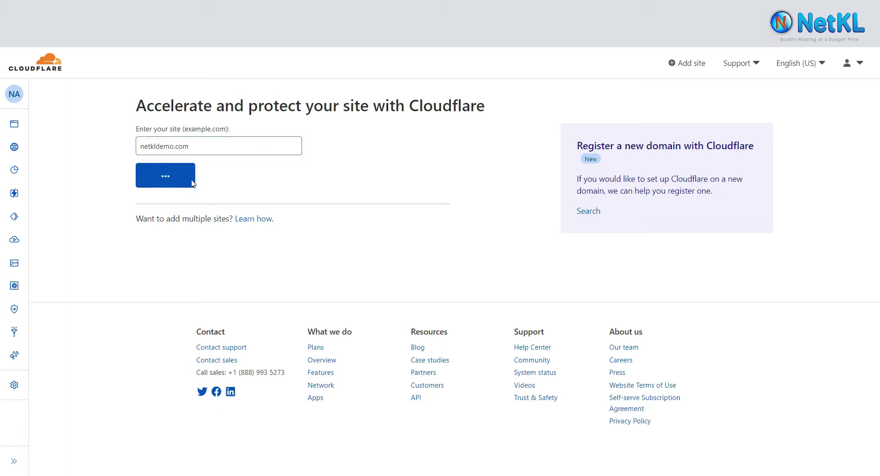
Choose the Free $0 plan for netkldemo.com and confirm adding DNS records later
scroll(1, 217, down, 1)
scroll(1, 217, down, 3)
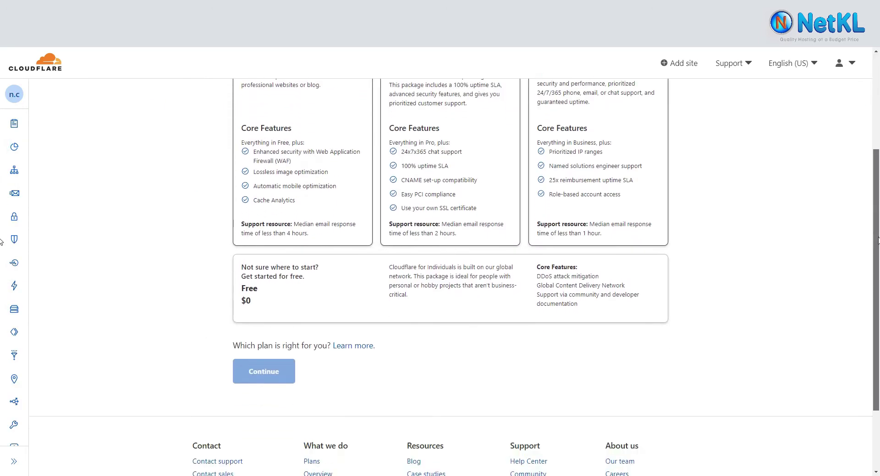
click(303, 306)
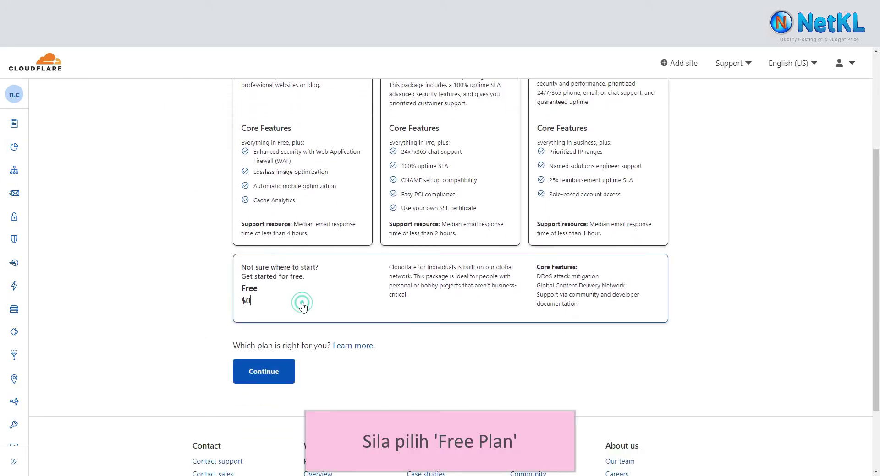
click(291, 381)
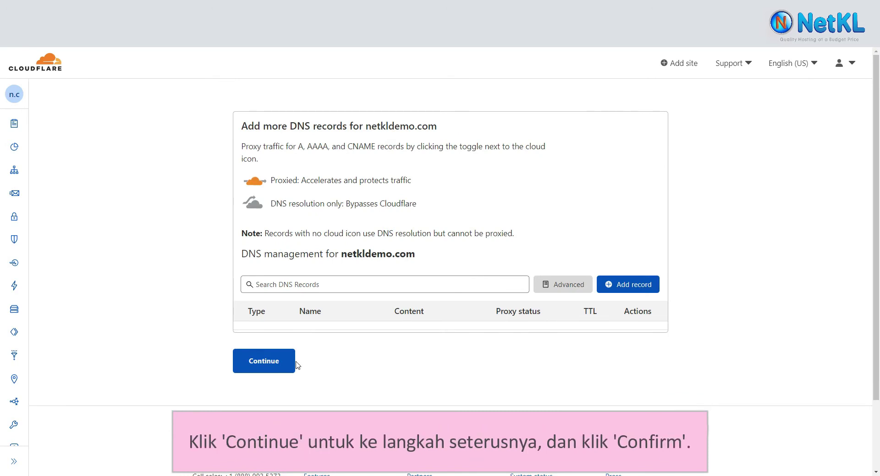
click(290, 361)
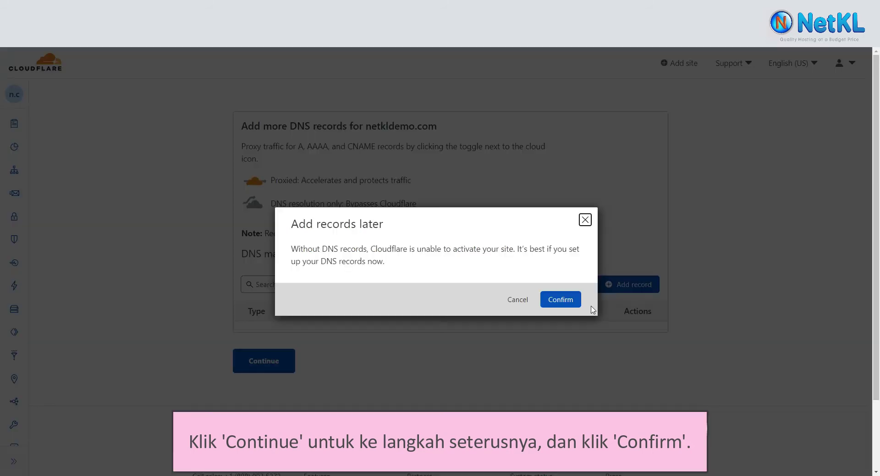
click(575, 306)
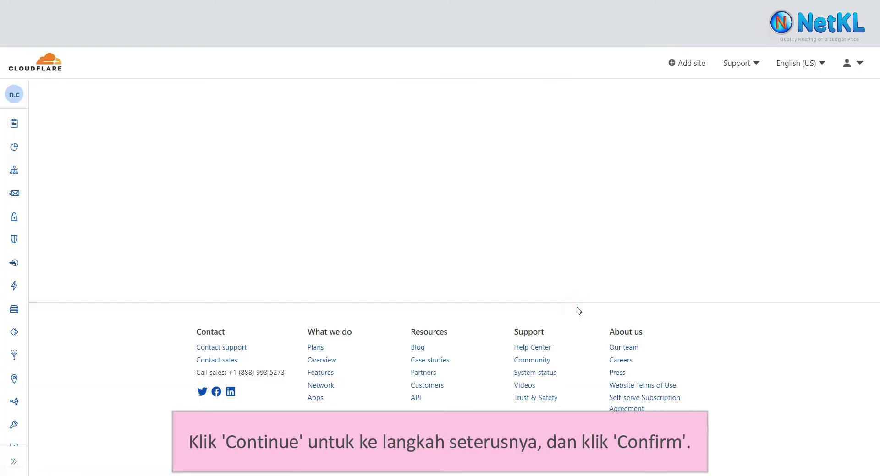
drag(877, 165, 877, 232)
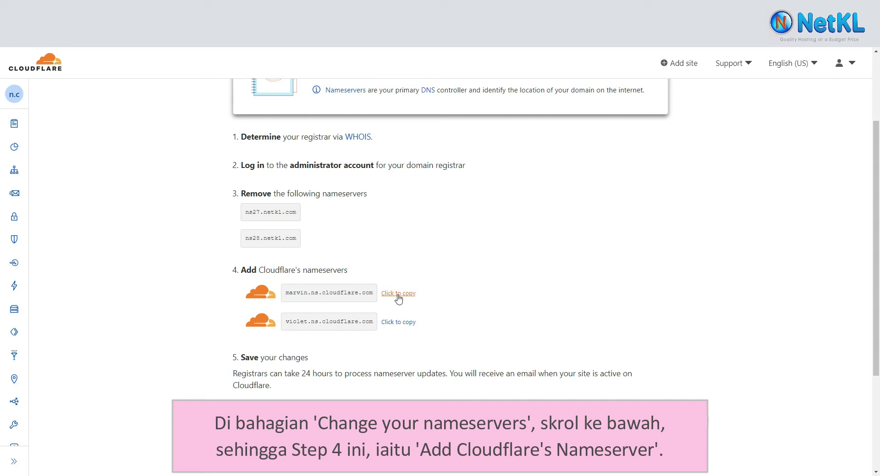
Copy marvin.ns.cloudflare.com from step 4, 'Add Cloudflare's nameservers'
click(396, 296)
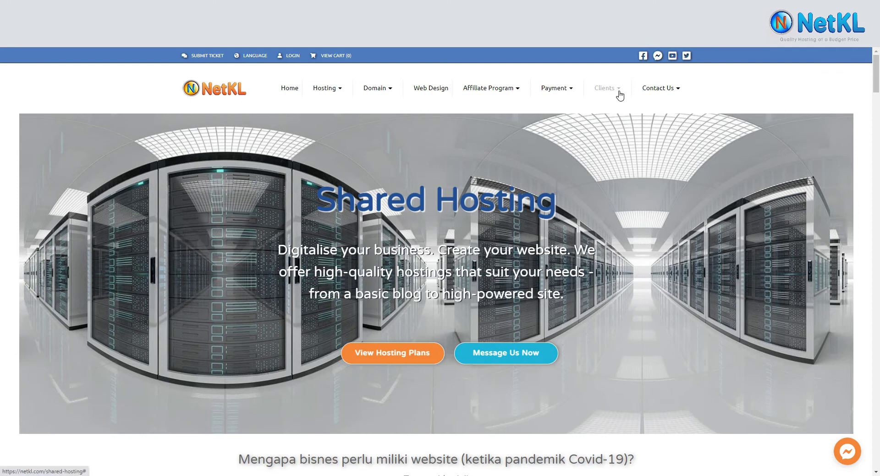
Log in through NetKL's Clients > Login page with the account email and password
mouse_move(619, 92)
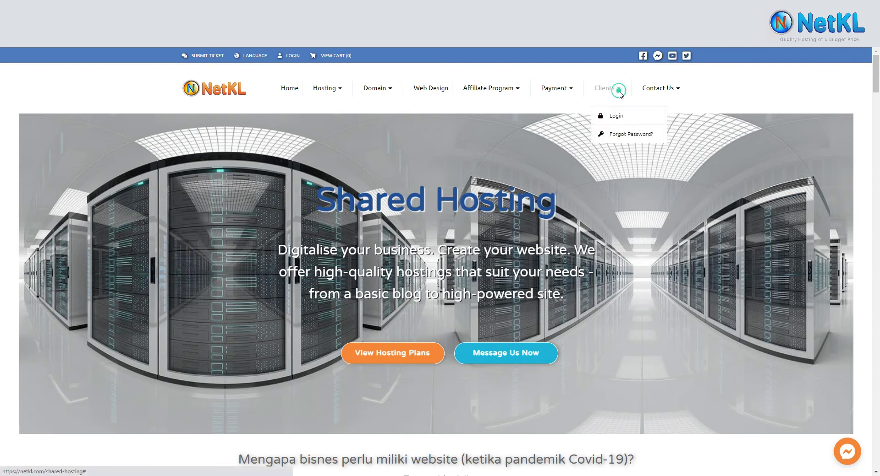
click(637, 118)
text(yo)
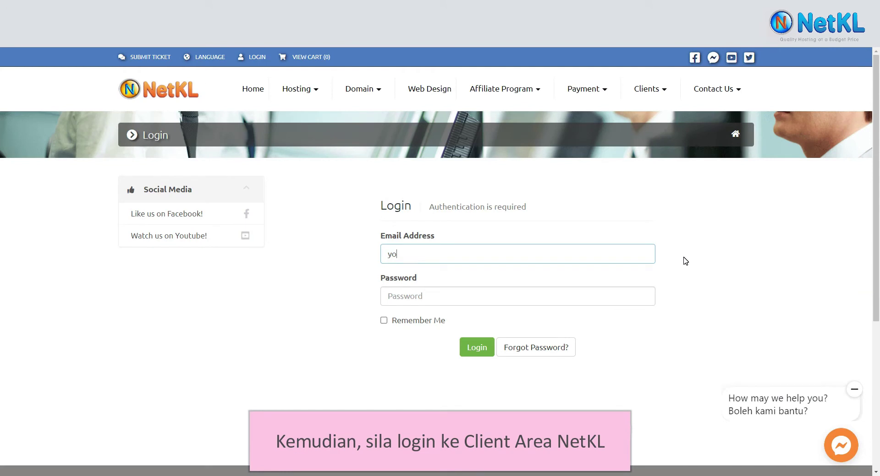
text(uremail@netkldemo.com)
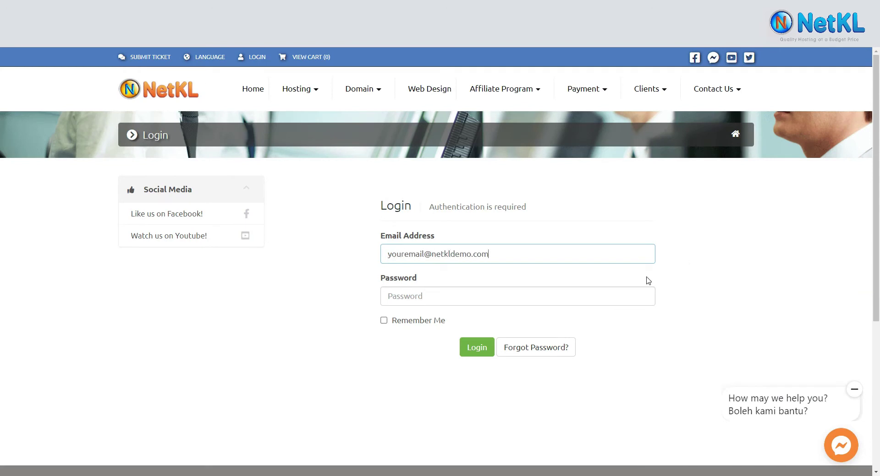
click(600, 302)
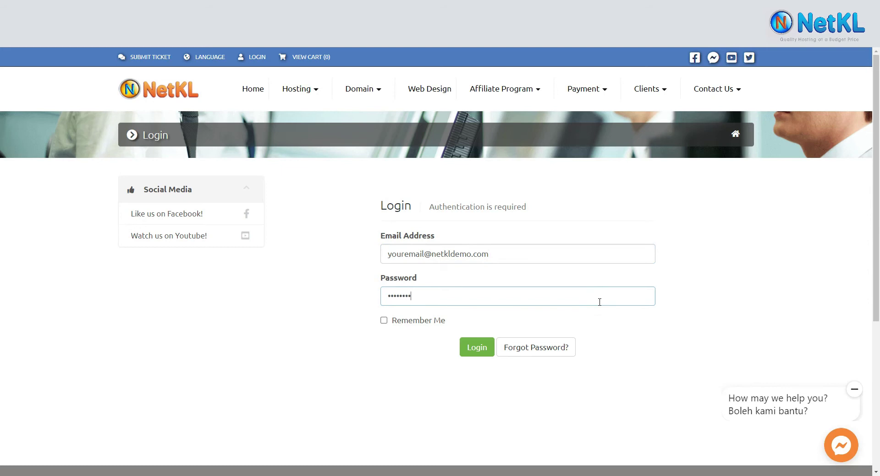
click(490, 347)
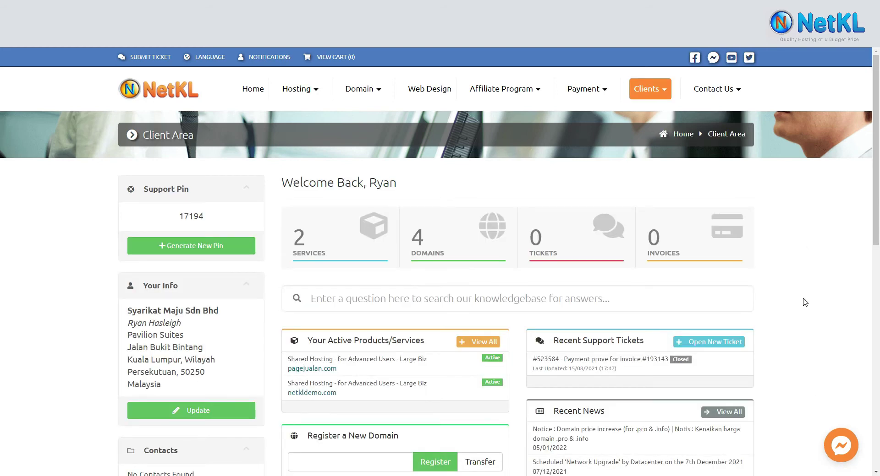
Switch netkldemo.com to custom nameservers and paste marvin.ns.cloudflare.com as Nameserver 1
click(502, 257)
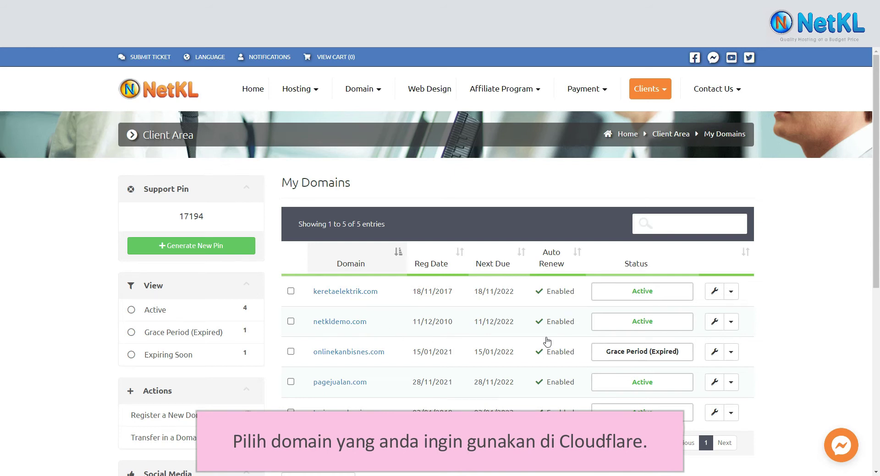
click(730, 323)
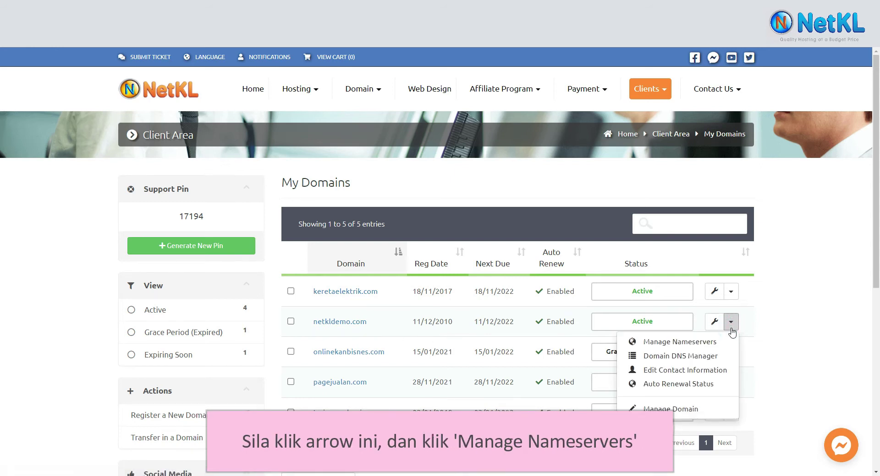
click(728, 342)
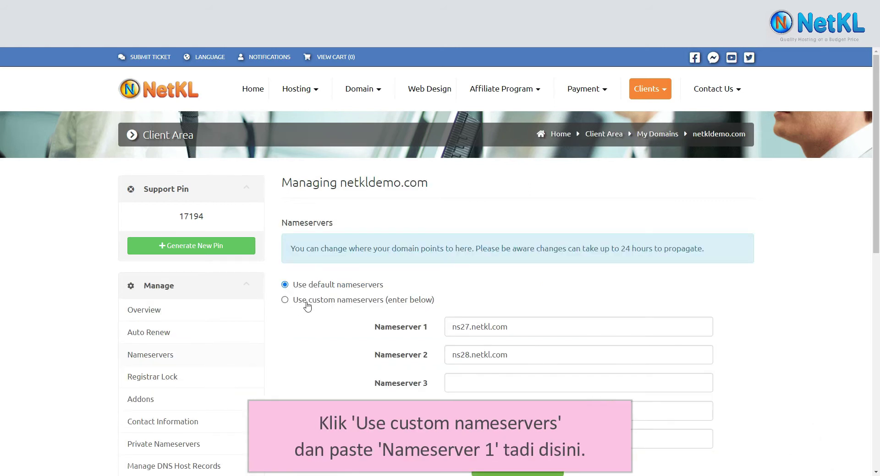
click(306, 304)
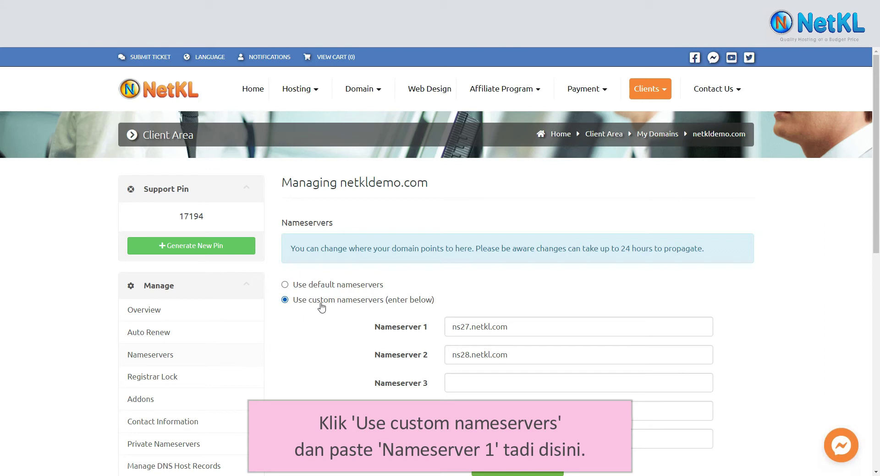
click(592, 328)
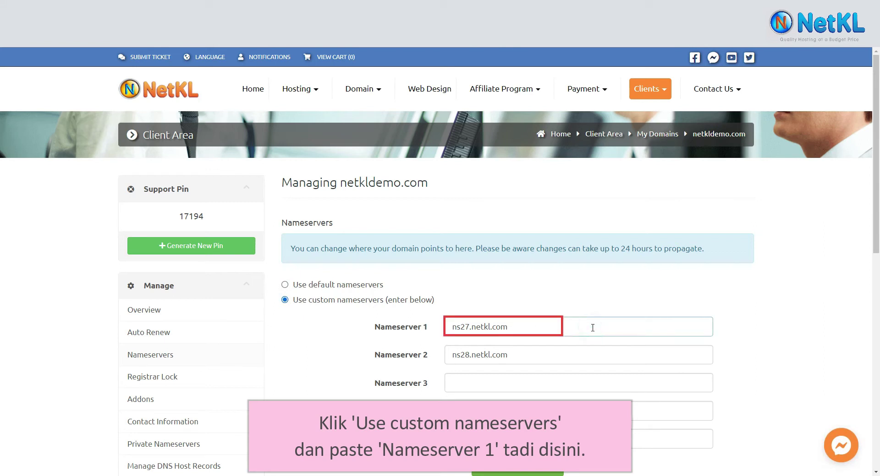
key(ctrl+a)
right_click(593, 329)
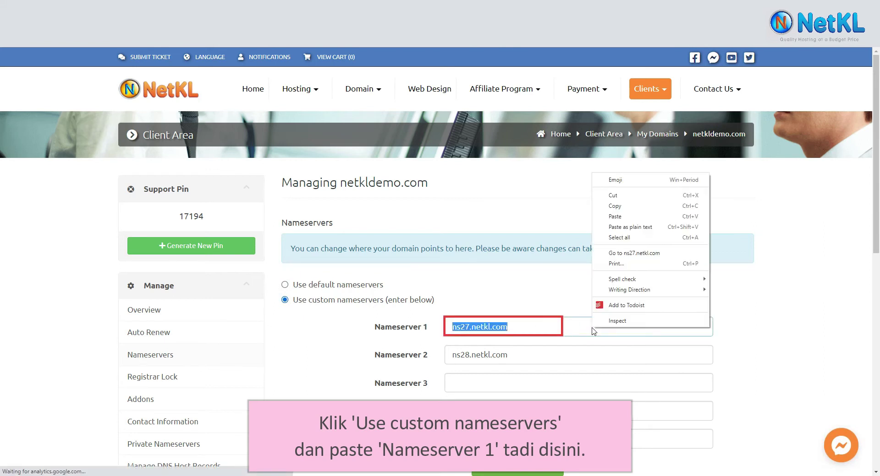
click(630, 216)
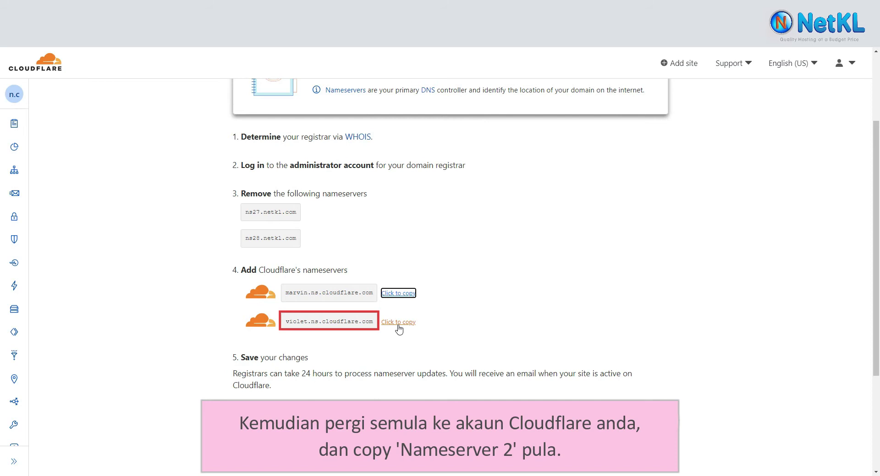
Replace ns28.netkl.com with violet.ns.cloudflare.com as Nameserver 2 and save the nameservers
click(398, 324)
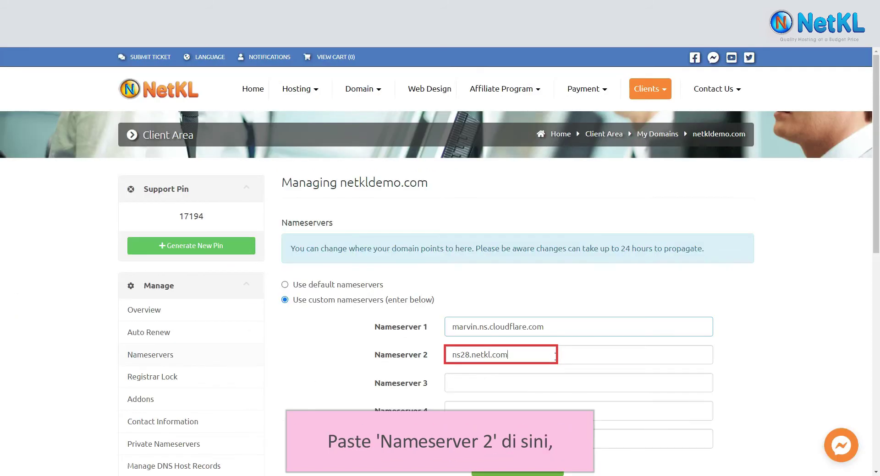
click(554, 357)
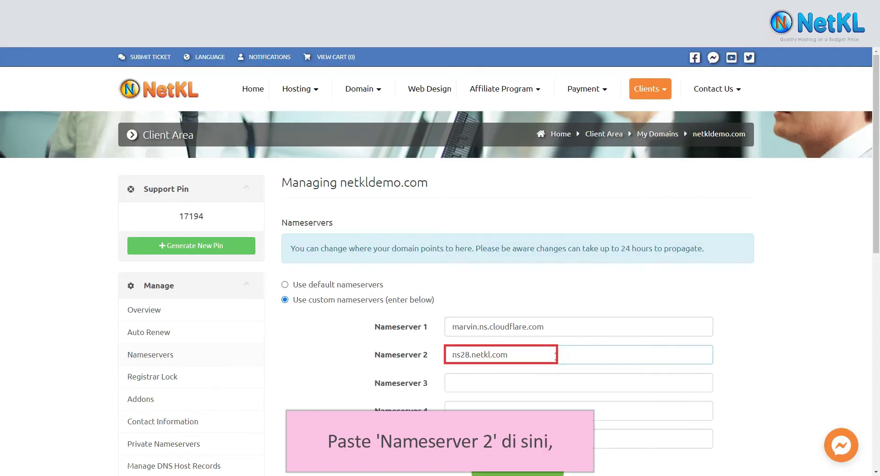
key(ctrl+a)
right_click(555, 356)
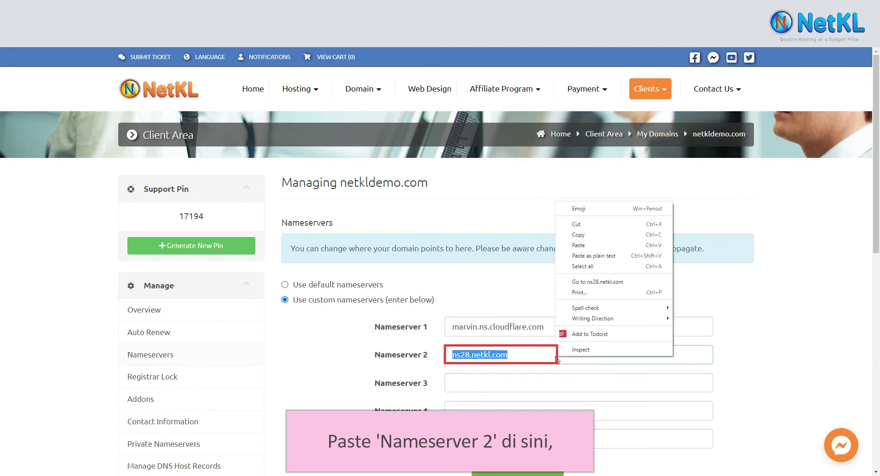
click(584, 249)
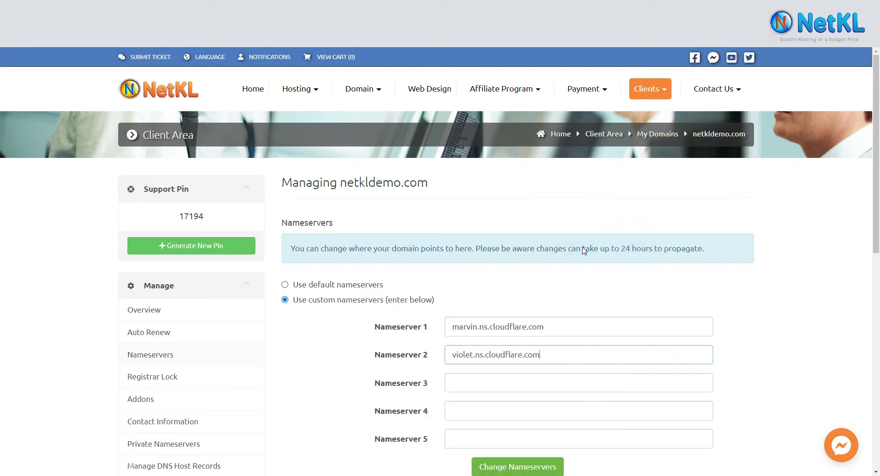
scroll(2, 197, down, 2)
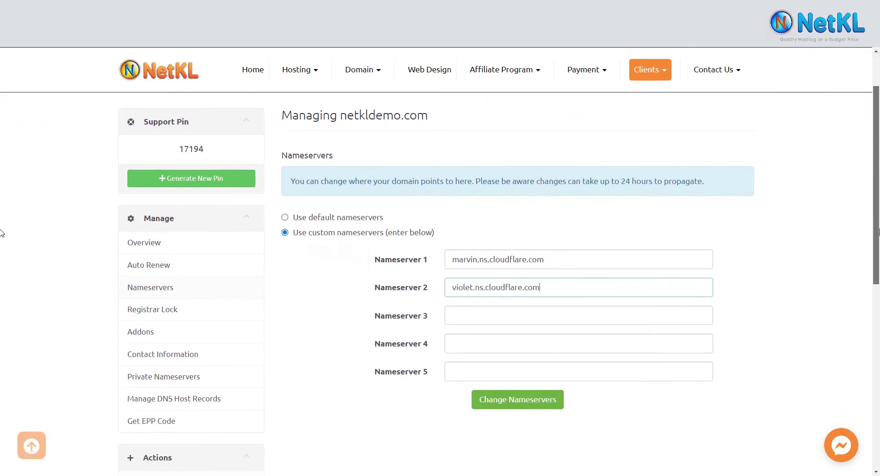
click(560, 405)
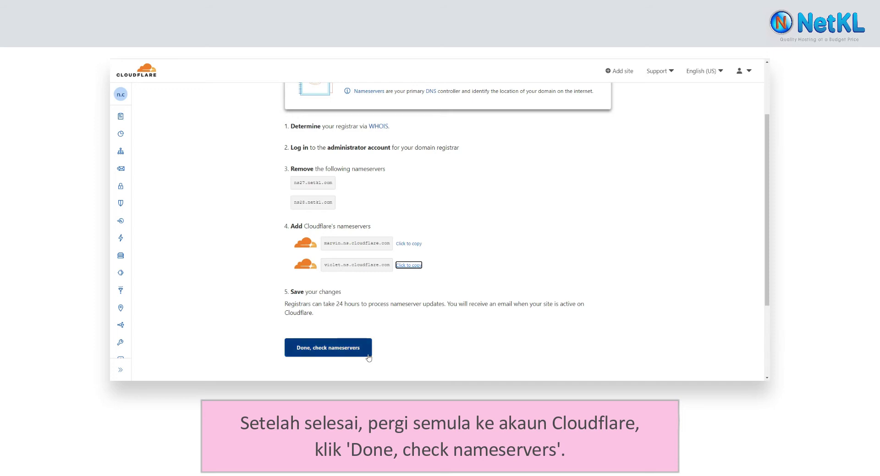
Choose 'Done, check nameservers' and go to netkldemo.com's DNS records page
click(369, 358)
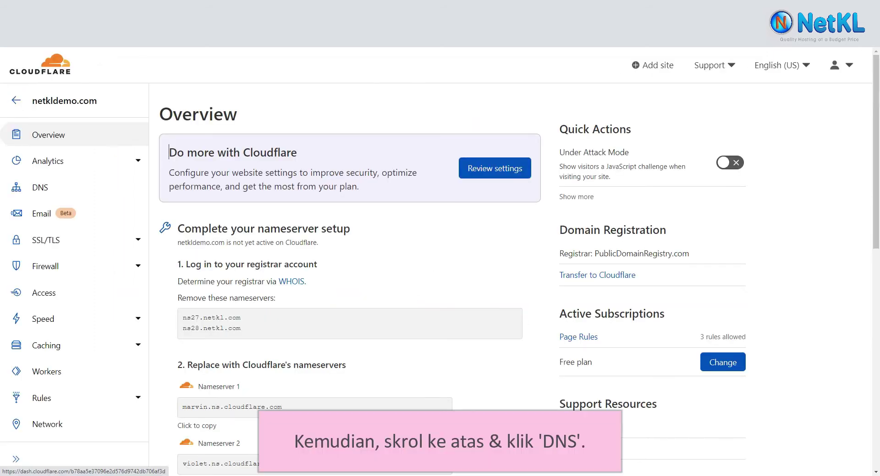
click(60, 191)
scroll(1, 98, down, 1)
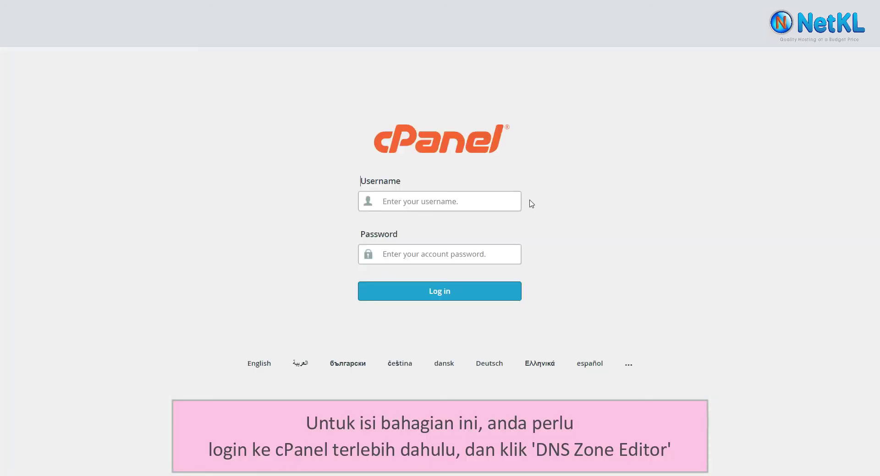
Log in to cPanel as netkldemo with the account password
click(482, 200)
text(netkldemo)
click(479, 252)
text(*************)
click(483, 288)
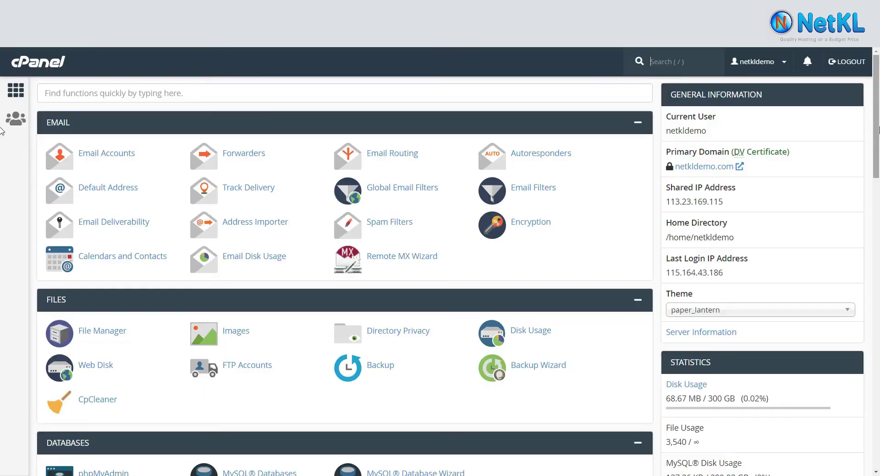
Open Zone Editor and view netkldemo.com's zone records
scroll(2, 214, down, 5)
scroll(3, 215, down, 2)
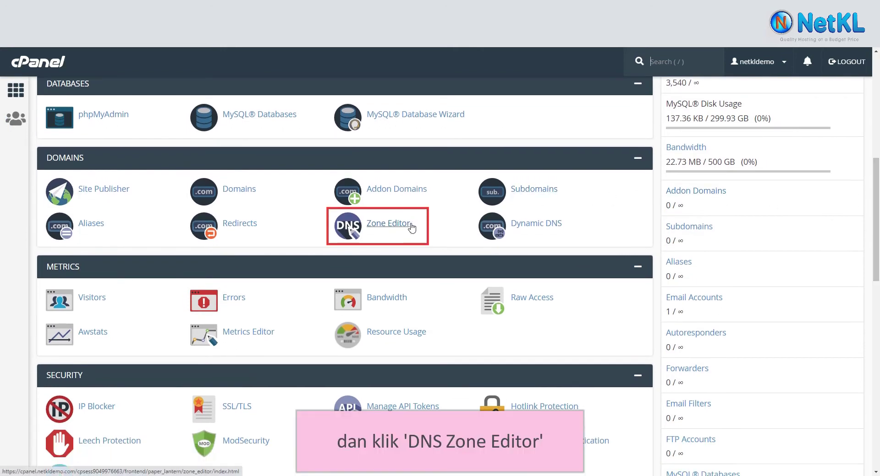
click(411, 225)
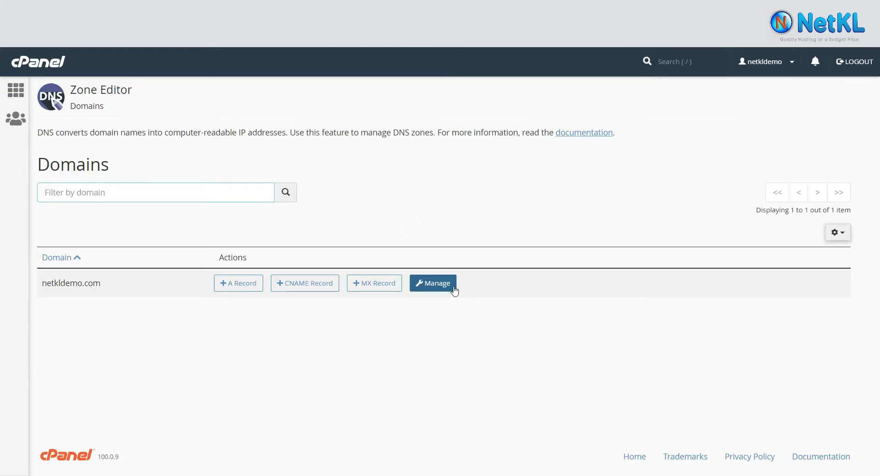
click(432, 283)
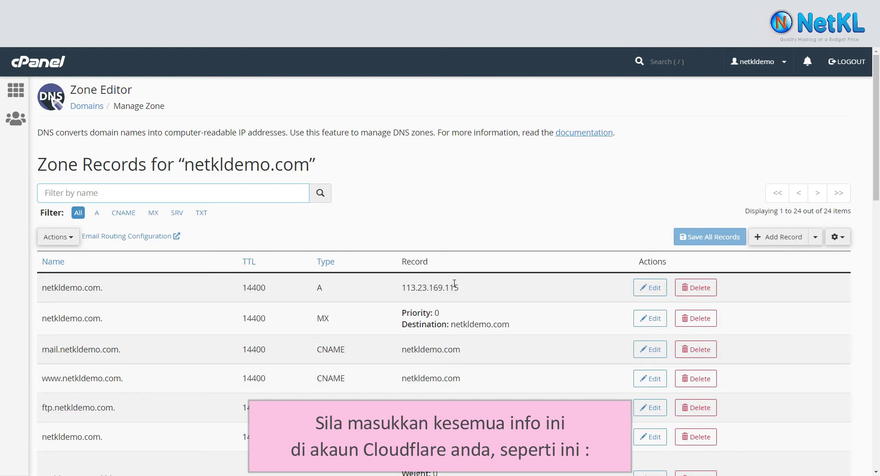
scroll(1, 106, down, 2)
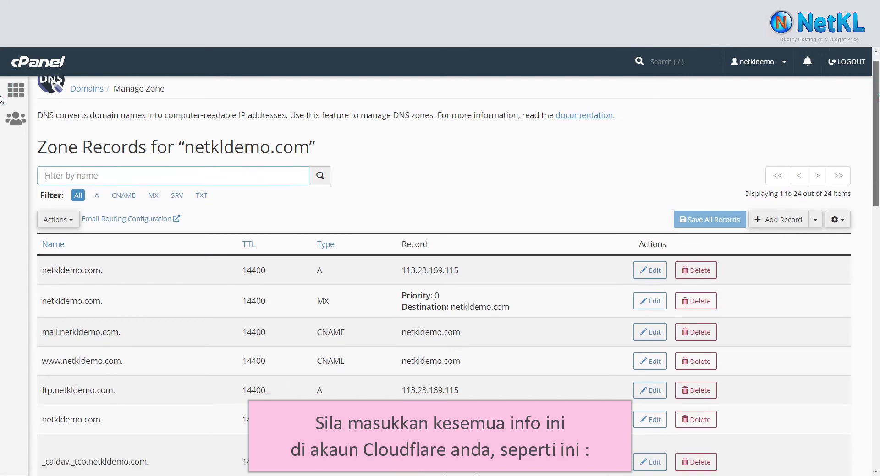
scroll(1, 105, down, 1)
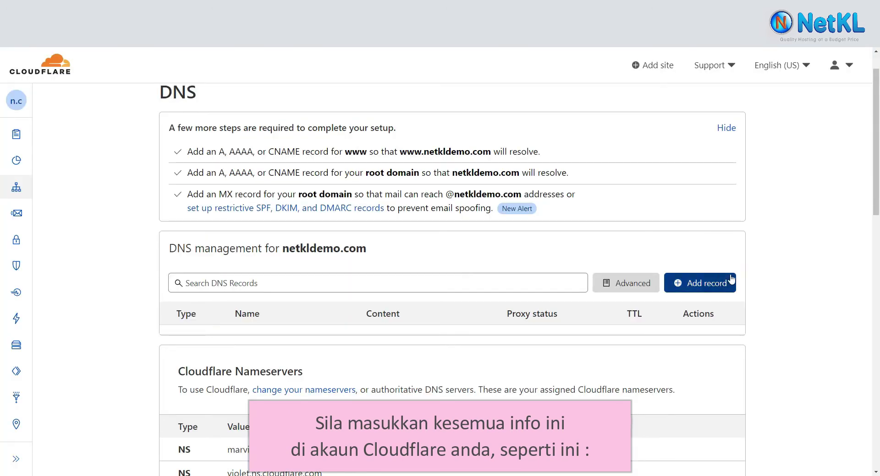
Start a new Cloudflare DNS record of type A with the name @
click(731, 281)
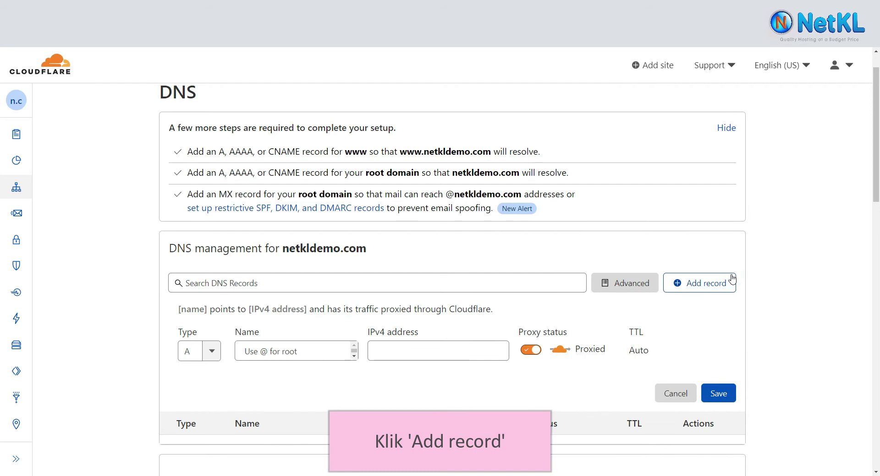
click(213, 359)
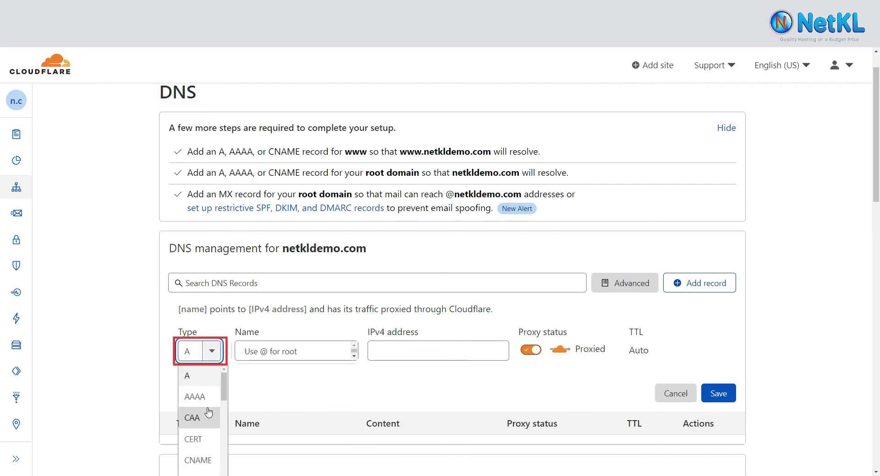
click(207, 378)
click(312, 352)
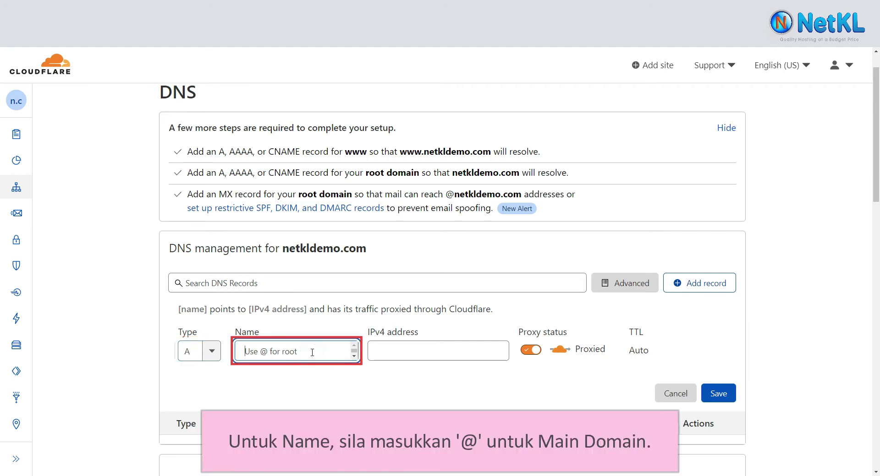
text(@)
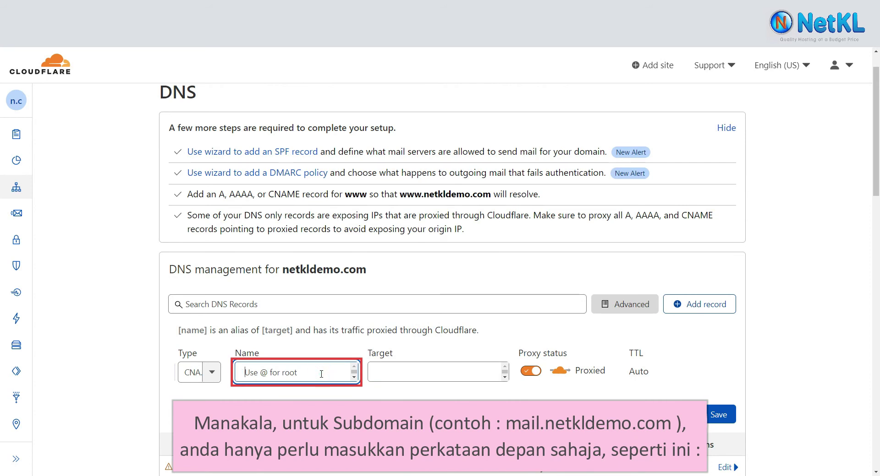
text(mail)
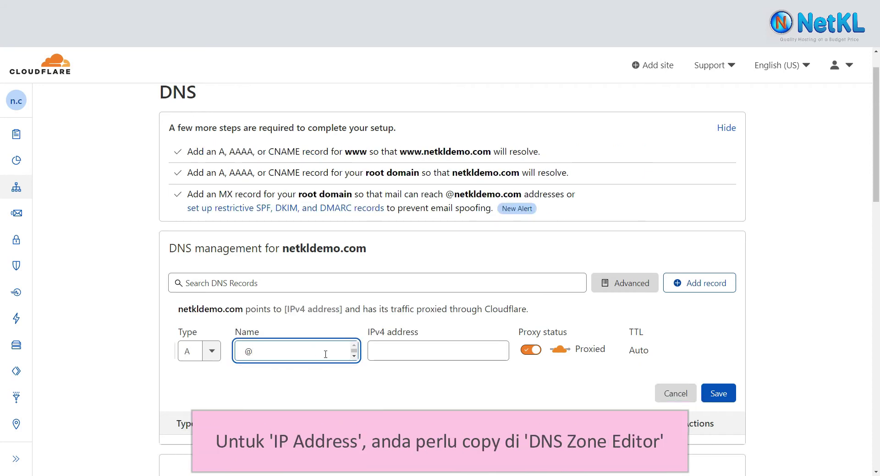
Copy 113.23.169.115 from cPanel into the A record's IPv4 address and save it
click(409, 352)
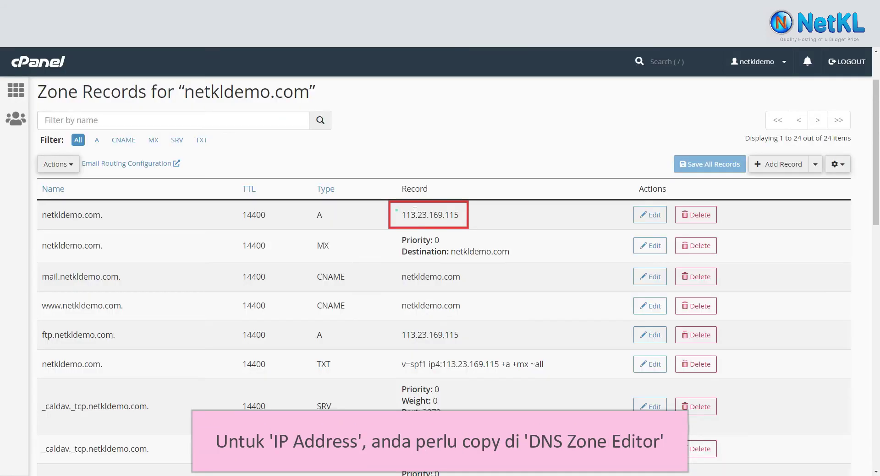
drag(392, 215, 460, 215)
right_click(475, 213)
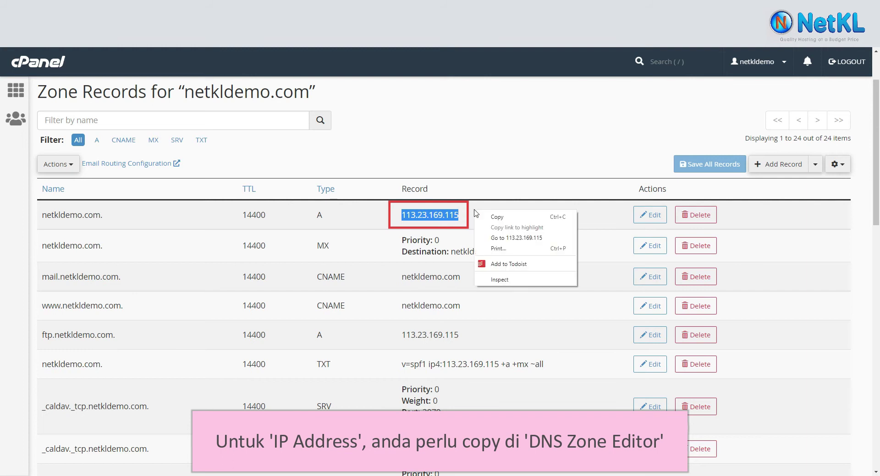
click(523, 216)
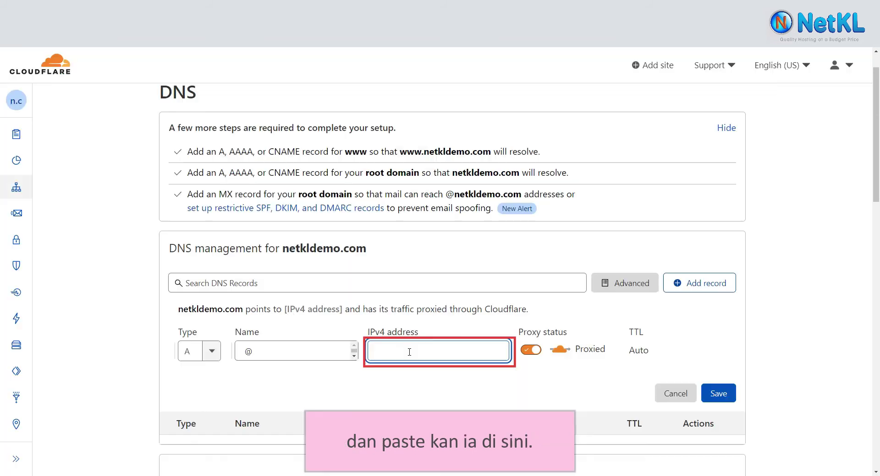
right_click(424, 351)
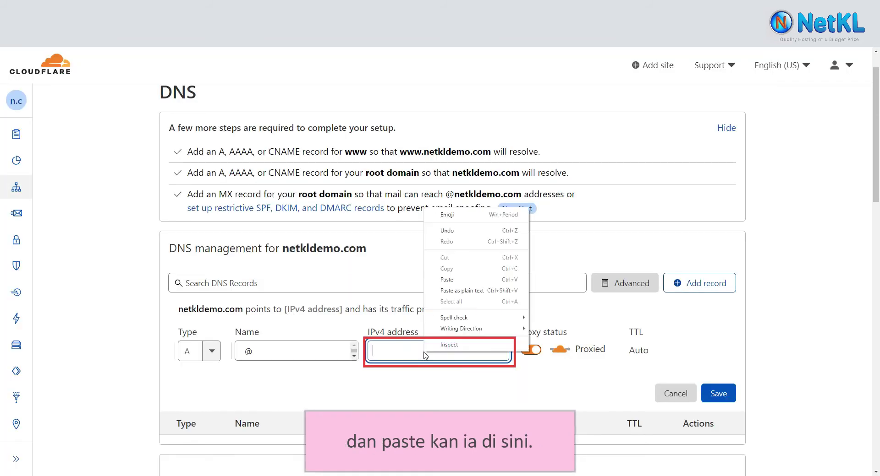
click(489, 282)
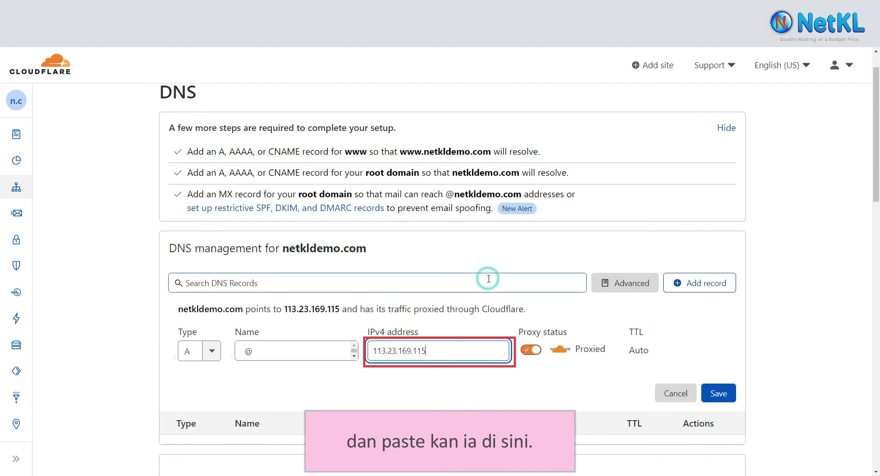
click(734, 395)
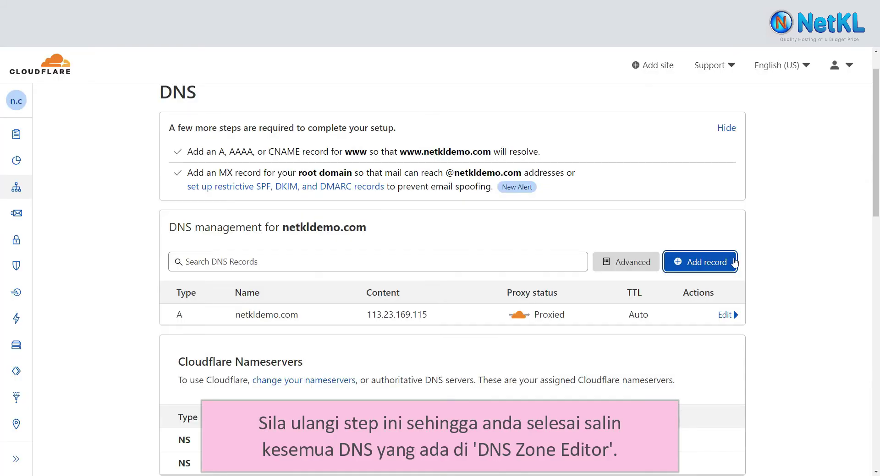
Start another record of type MX with the name @
click(733, 263)
click(212, 333)
scroll(201, 367, down, 3)
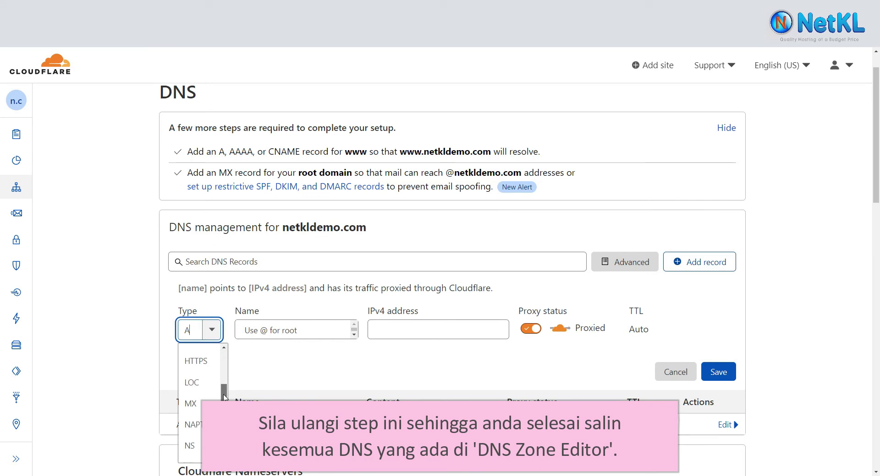
click(202, 359)
text(@)
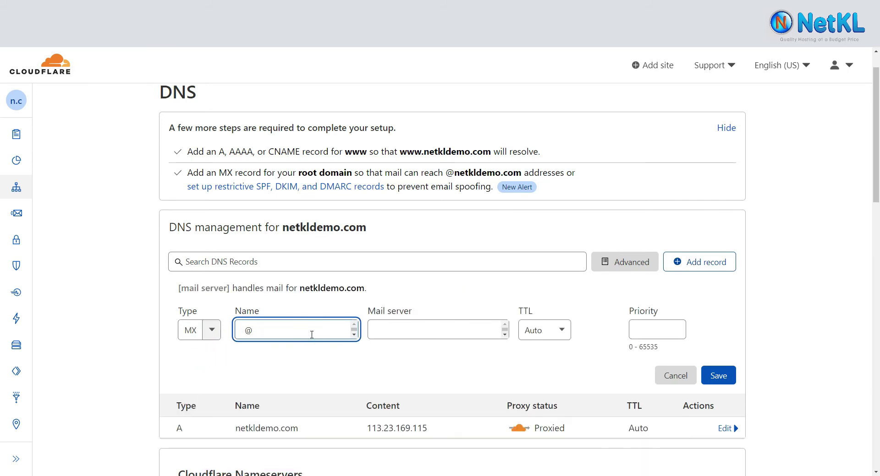
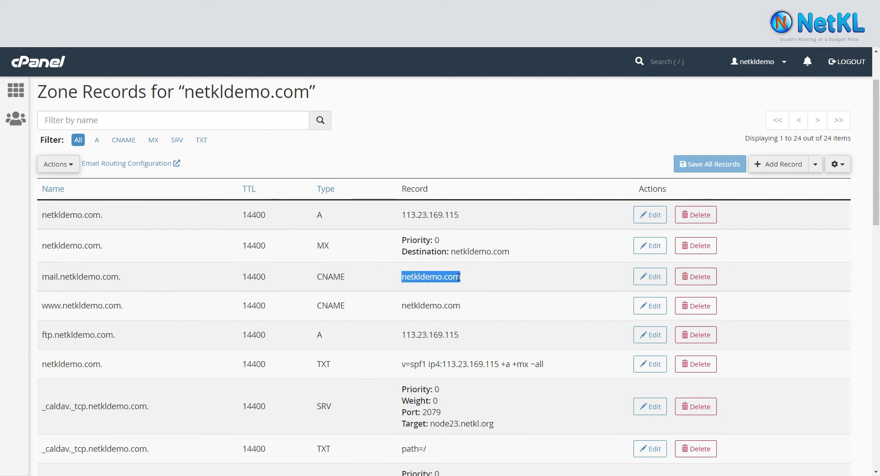
Set the mail CNAME record's target to netkldemo.com and save it
click(554, 288)
key(alt+Tab)
right_click(454, 372)
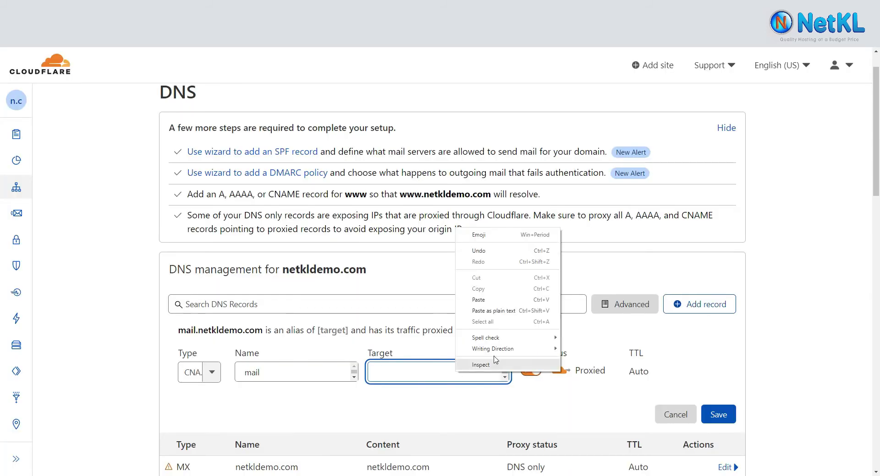
click(465, 302)
click(719, 414)
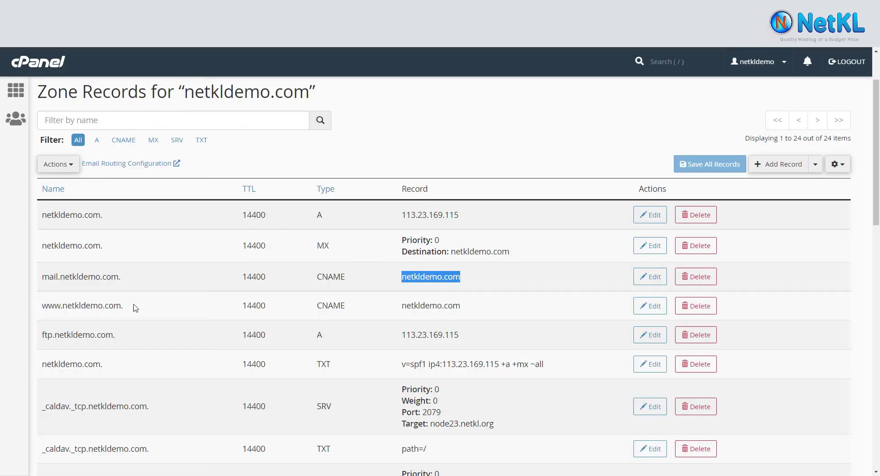
Add a www CNAME record pointing to netkldemo.com, then select cPanel's ftp IP 113.23.169.115
drag(42, 305, 128, 306)
click(142, 308)
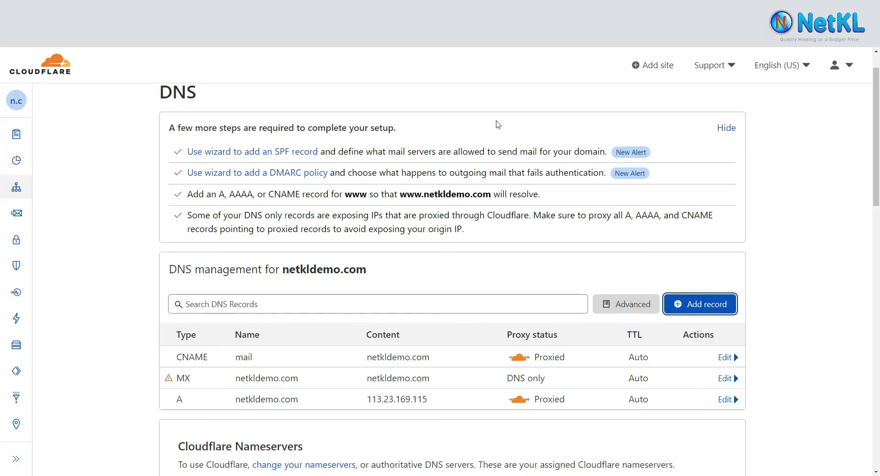
click(729, 304)
click(212, 372)
scroll(200, 412, down, 2)
click(194, 401)
text(www)
click(385, 372)
text(netk)
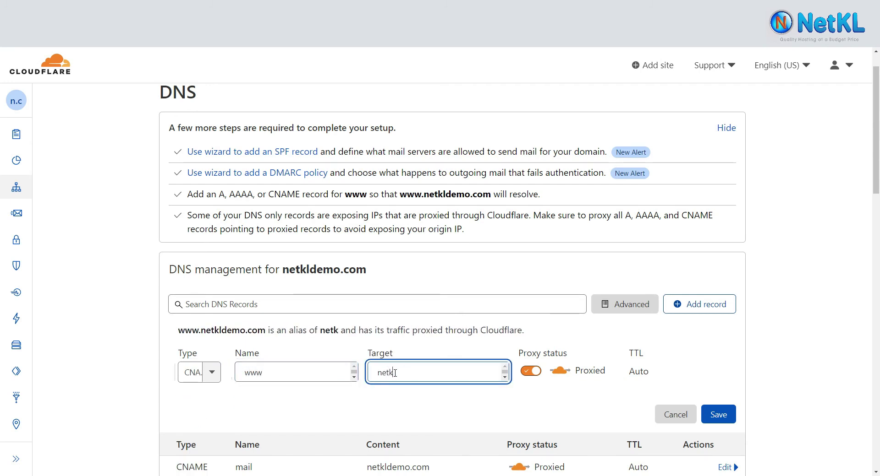
text(ldemo.com)
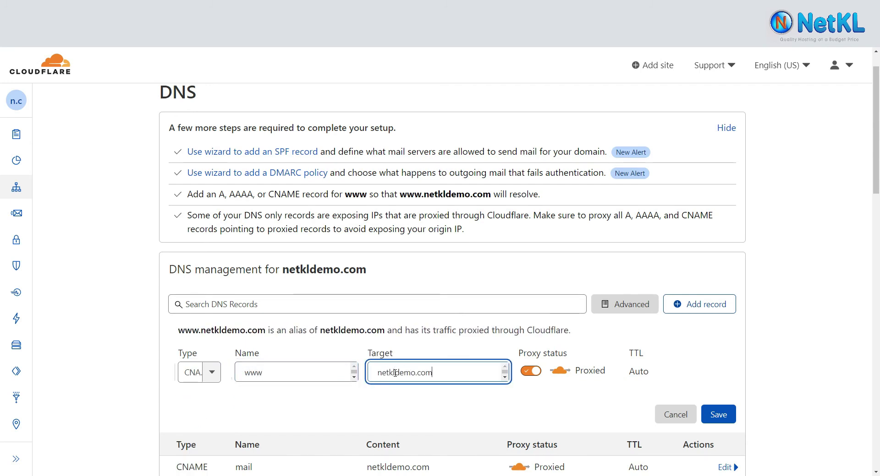
click(719, 414)
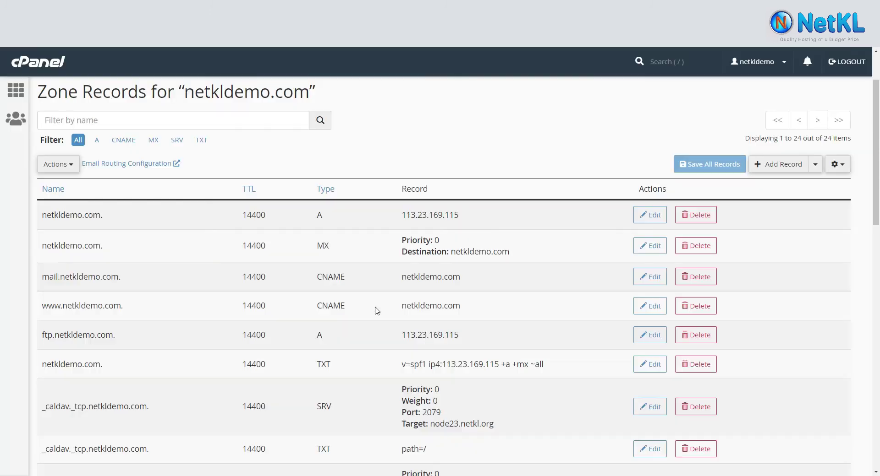
drag(399, 335, 459, 334)
right_click(488, 338)
Add an A record named ftp with IPv4 address 113.23.169.115
click(490, 338)
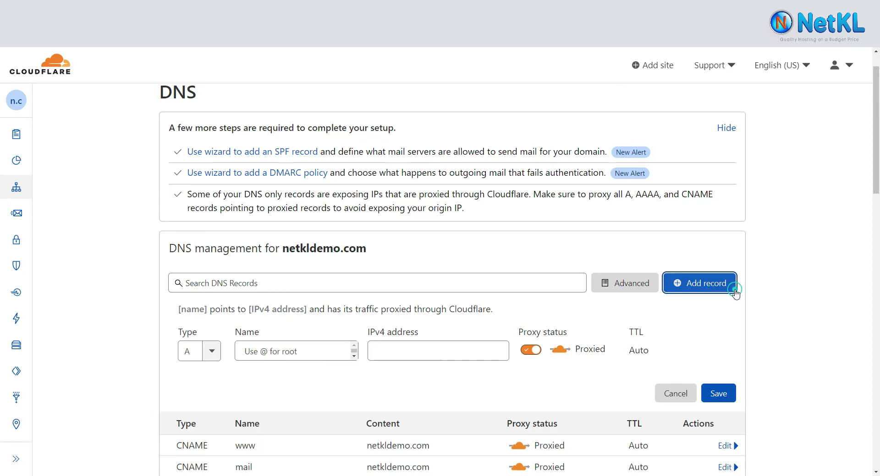
click(214, 353)
click(325, 351)
text(ftp)
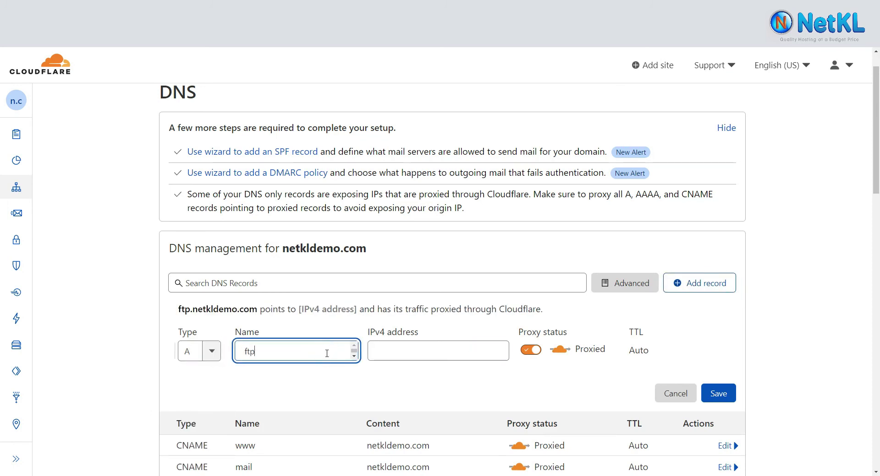
click(430, 351)
right_click(432, 350)
click(472, 281)
click(724, 394)
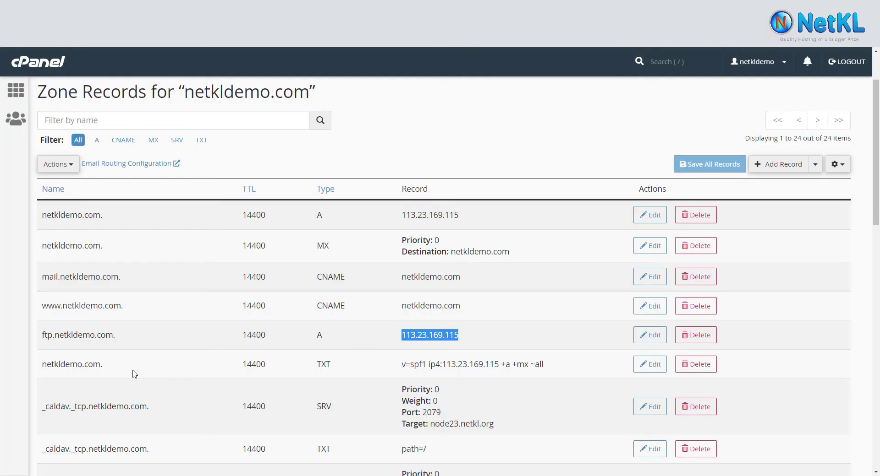
Add a TXT record named @ containing the SPF text copied from cPanel
drag(400, 364, 570, 363)
right_click(570, 363)
click(619, 371)
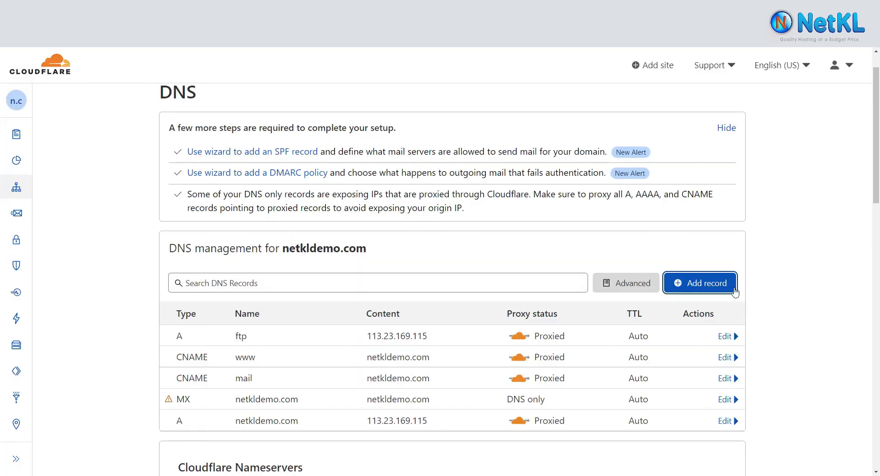
click(699, 283)
click(199, 351)
scroll(209, 389, down, 5)
scroll(208, 389, down, 2)
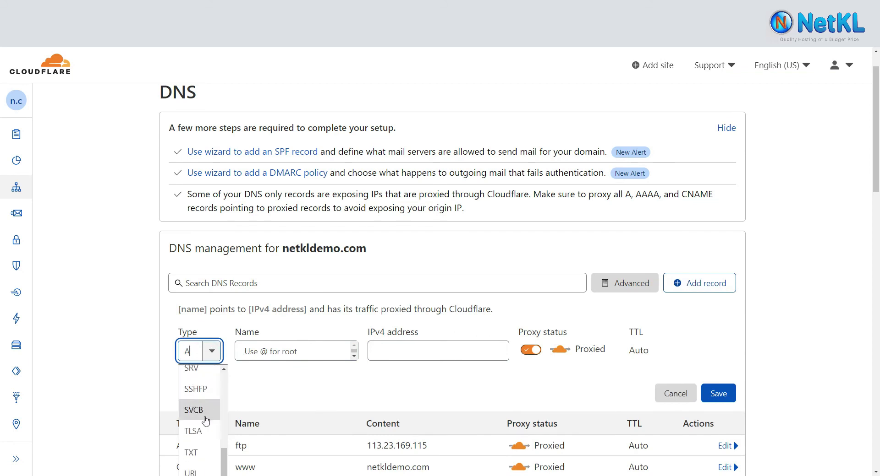
click(199, 449)
text(@)
click(326, 414)
right_click(325, 414)
click(394, 351)
click(720, 470)
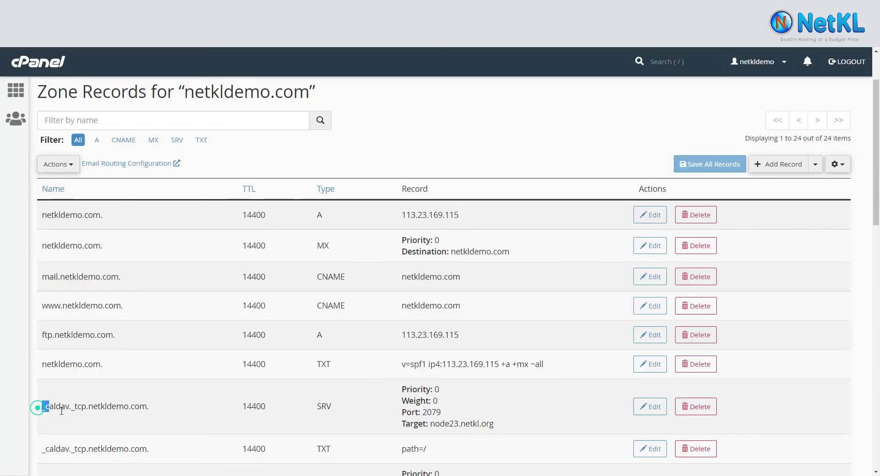
Start a new SRV record with service _caldav copied from cPanel and name @
drag(36, 406, 150, 407)
click(268, 421)
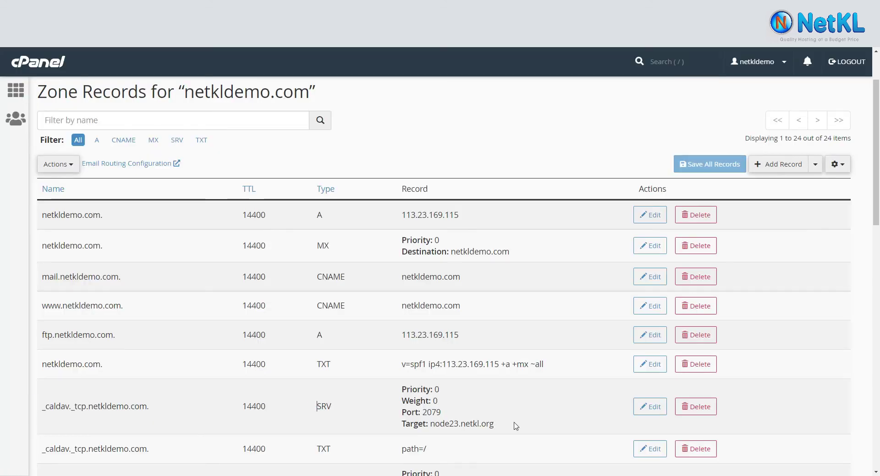
right_click(69, 407)
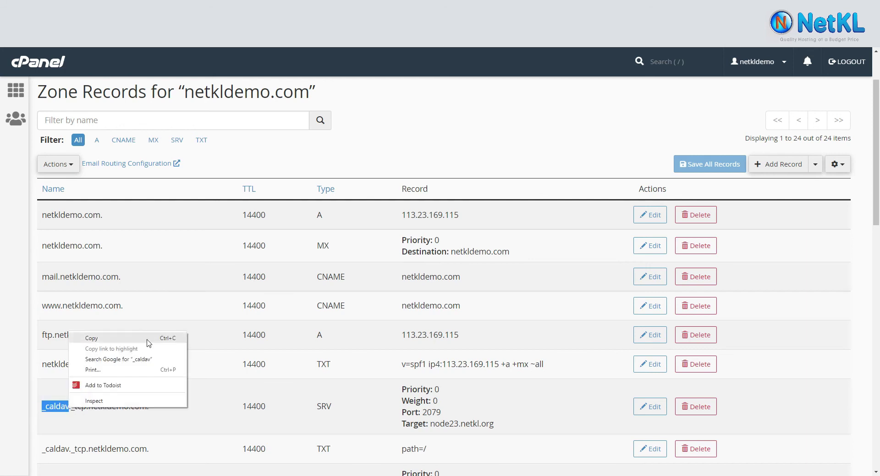
click(92, 337)
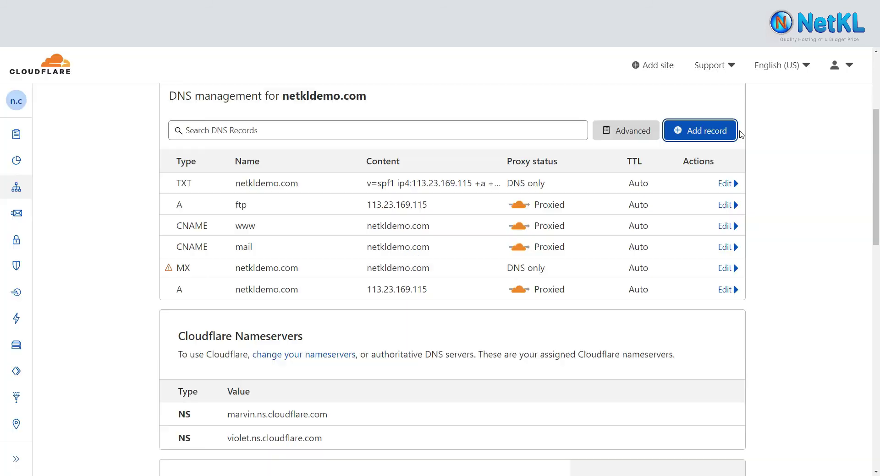
click(699, 131)
click(218, 204)
scroll(201, 270, down, 5)
click(202, 277)
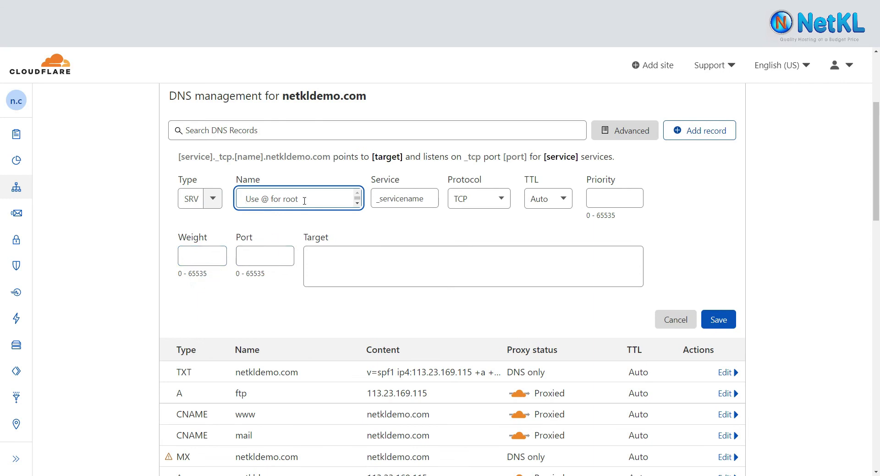
click(394, 198)
right_click(394, 195)
click(420, 270)
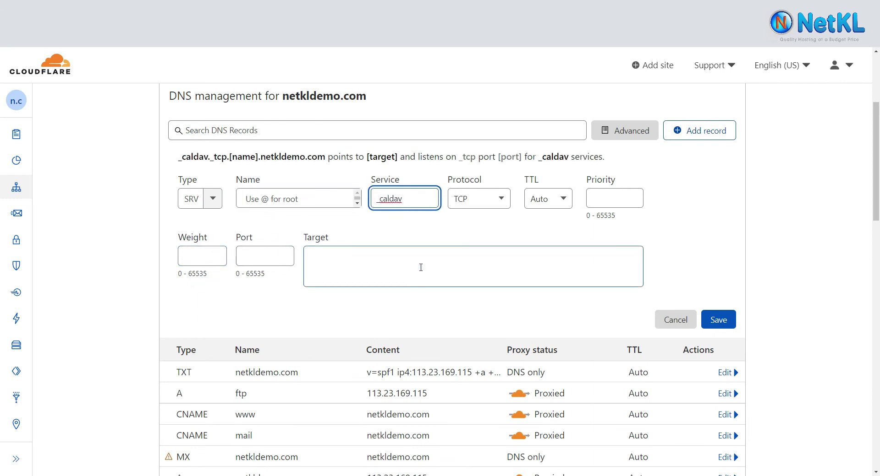
click(314, 205)
text(@)
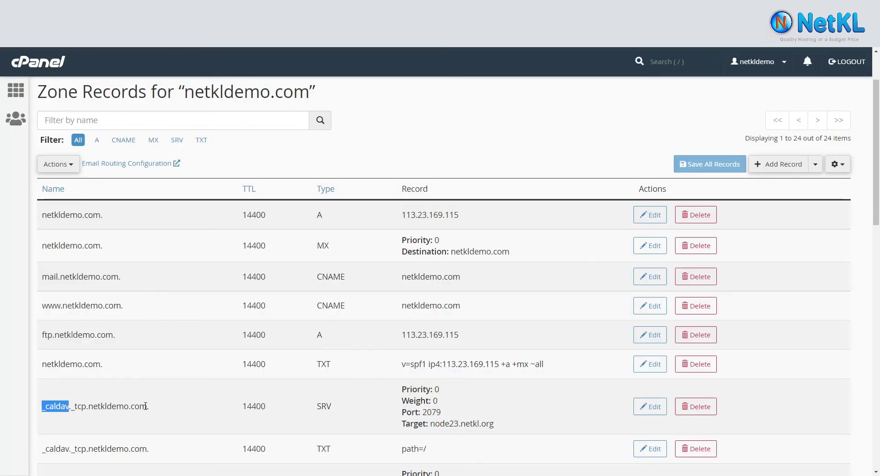
Give the SRV record priority 0, weight 0, port 2079, target node23.netkl.org, and save
click(406, 390)
drag(402, 388, 516, 425)
drag(430, 424, 501, 426)
right_click(523, 424)
click(568, 353)
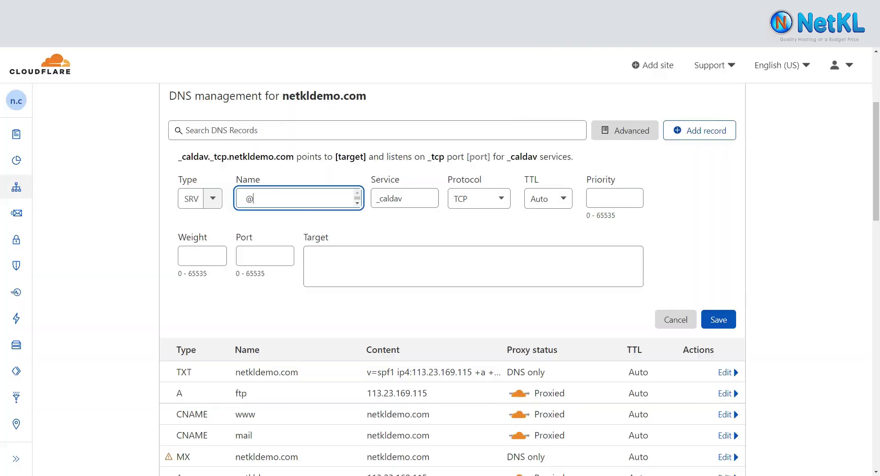
click(604, 202)
text(0)
click(188, 255)
text(0)
click(250, 254)
text(2079)
click(367, 260)
right_click(367, 259)
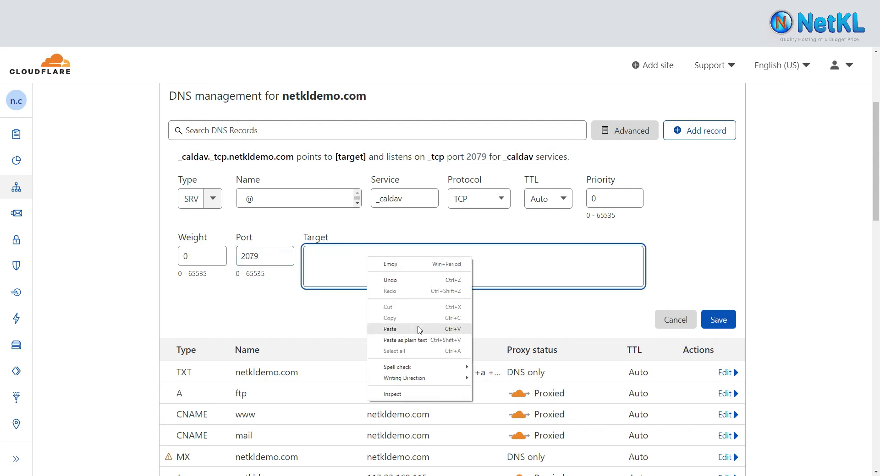
click(419, 330)
click(728, 328)
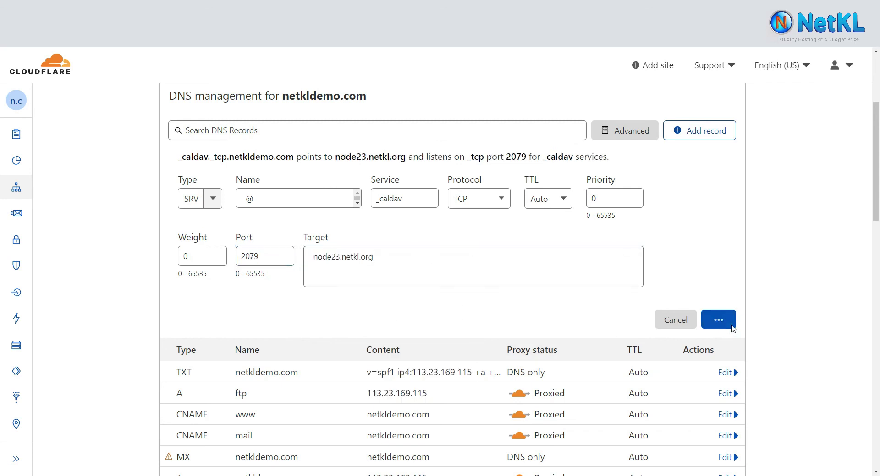
Start a new TXT record named default._domainkey, copied from cPanel
key(alt+Tab)
drag(43, 357, 115, 357)
right_click(115, 357)
click(130, 358)
key(alt+Tab)
click(701, 131)
click(210, 143)
scroll(201, 257, down, 3)
click(197, 300)
right_click(370, 201)
click(390, 252)
Paste both DKIM key blocks from cPanel into the record's content and save it
key(alt+Tab)
drag(404, 298, 483, 357)
right_click(482, 333)
click(495, 341)
key(alt+Tab)
right_click(410, 268)
click(426, 336)
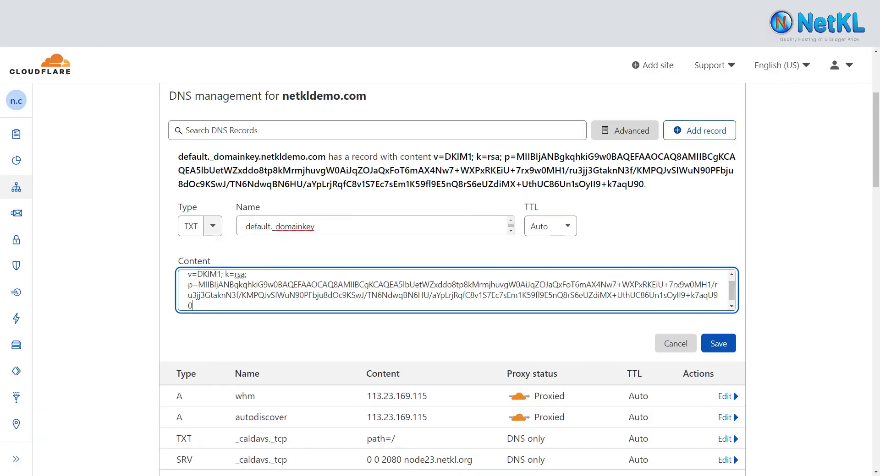
key(alt+Tab)
drag(403, 380, 455, 414)
right_click(456, 401)
click(476, 406)
key(alt+Tab)
right_click(540, 306)
click(579, 372)
click(718, 343)
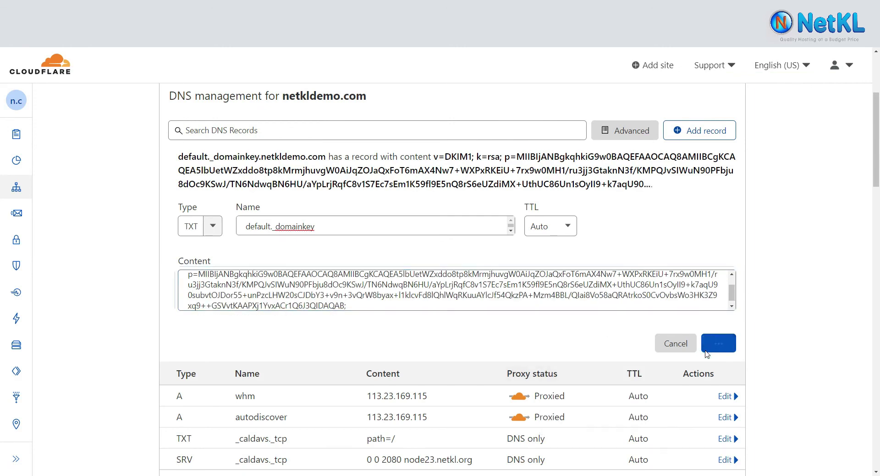
key(alt+Tab)
key(alt+Tab)
drag(876, 178, 877, 129)
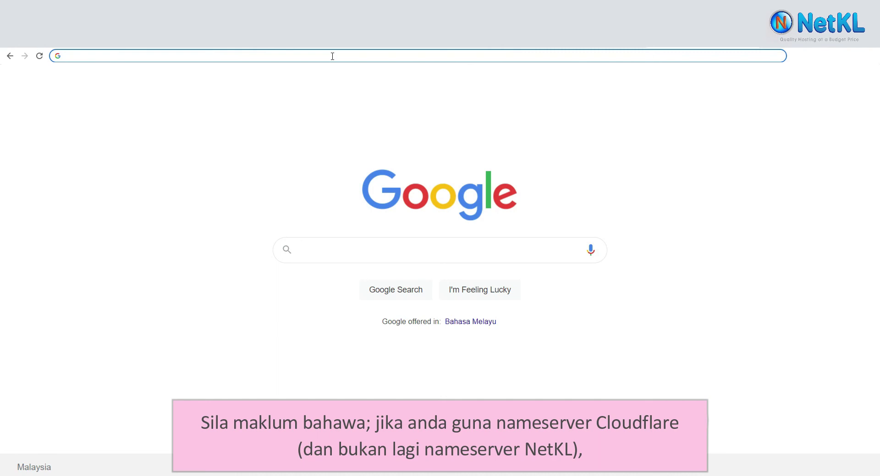
Replace the netkldemo.com address with cpanel.netkldemo.com in the address bar
text(netkldemo)
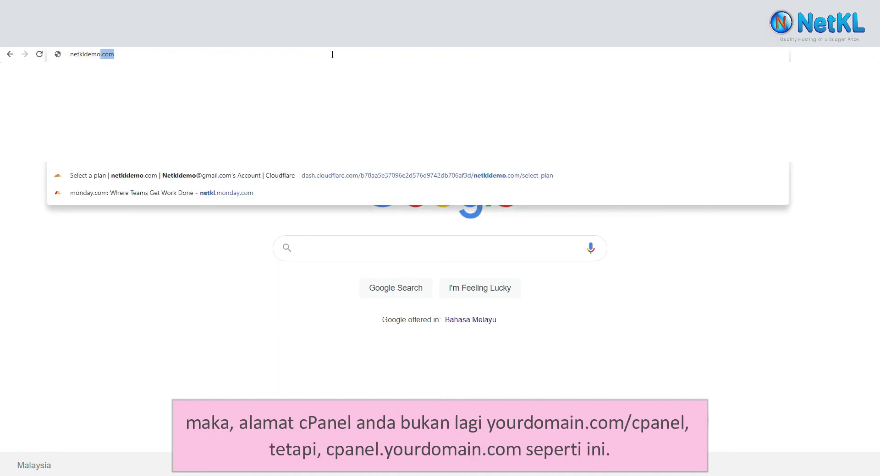
key(Right)
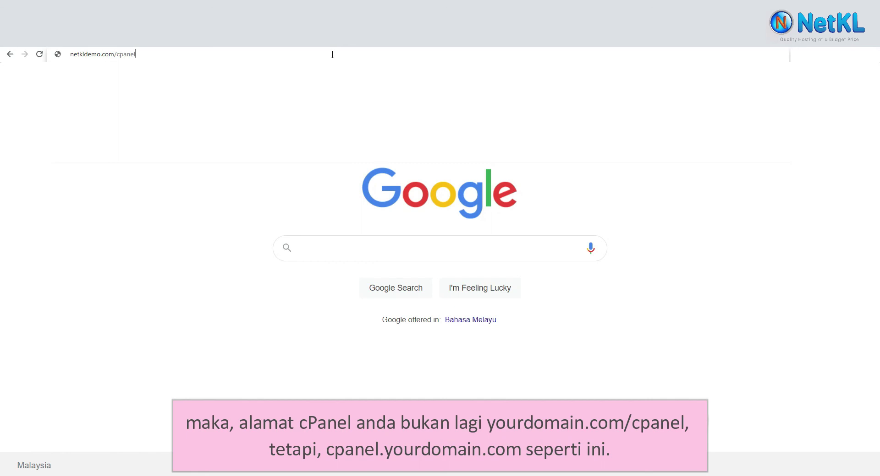
click(332, 54)
text(cp)
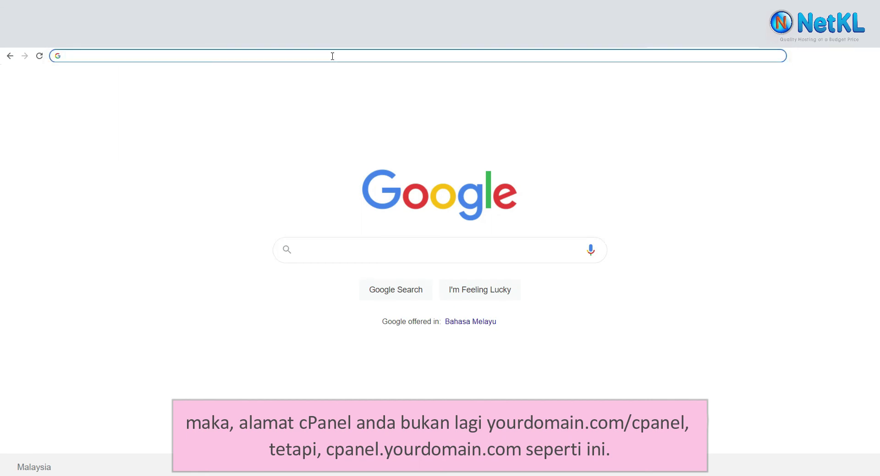
text(anel.netkldemo.com)
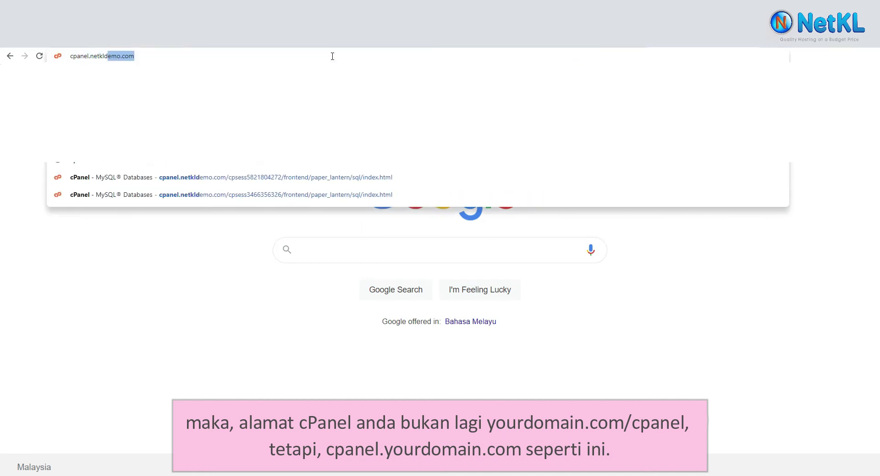